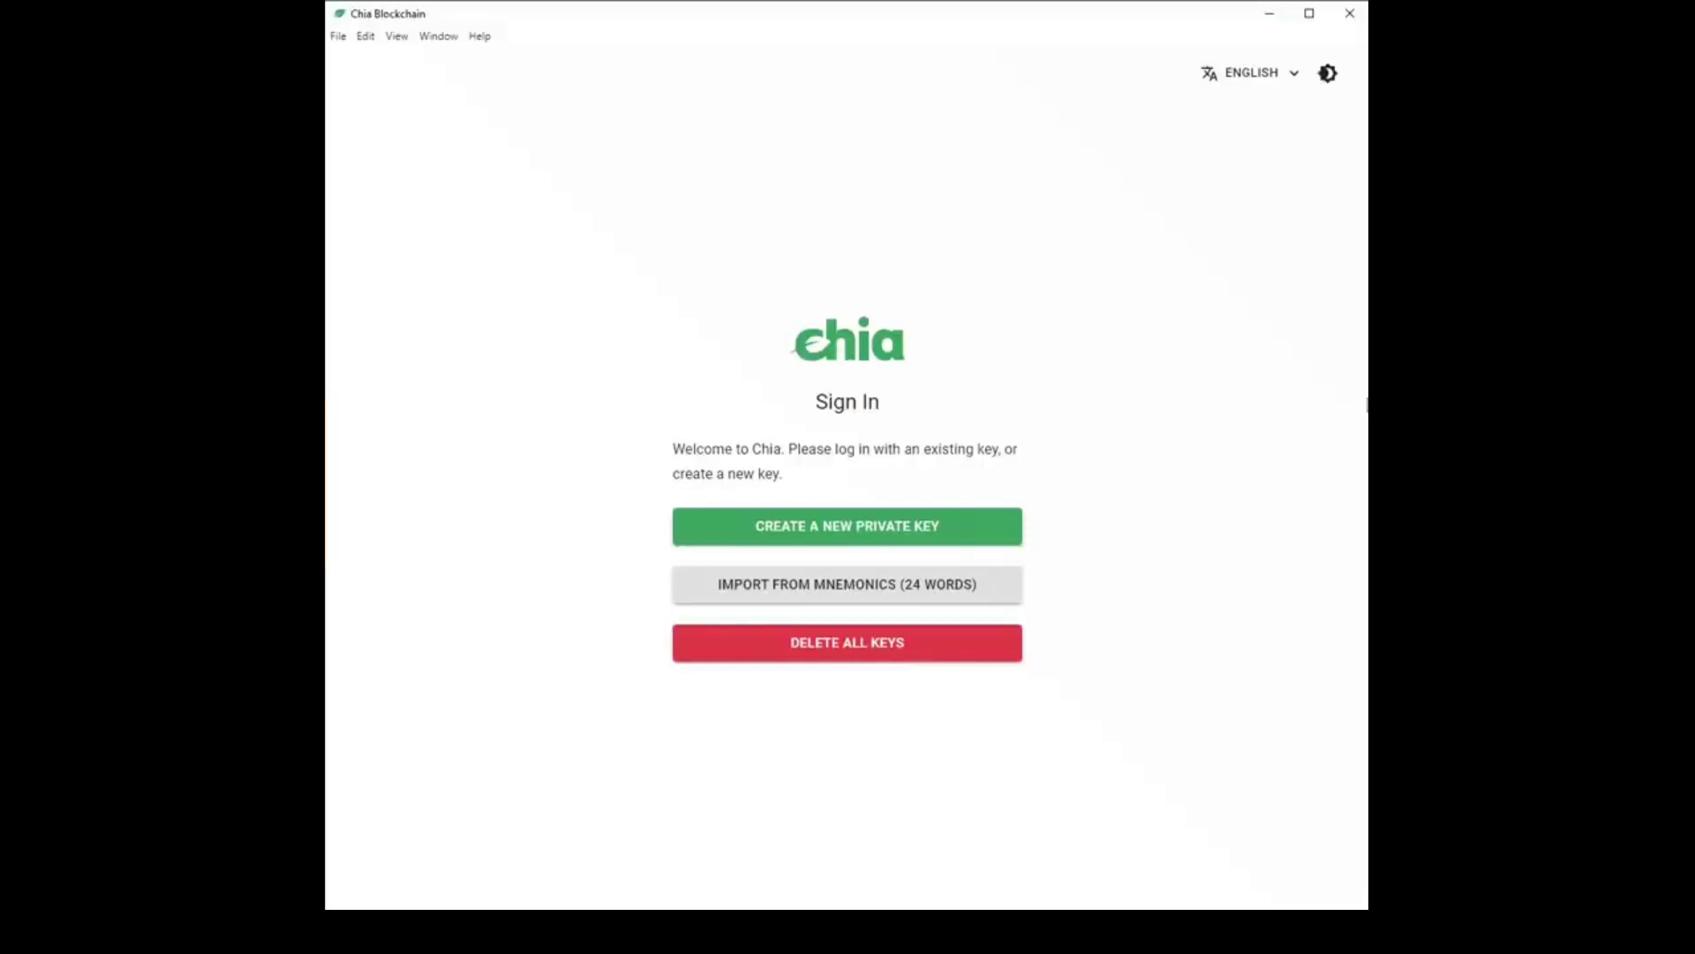
- Create a new private key, accept its 24 backup words, and check the new wallet's total balance
left_click(947, 530)
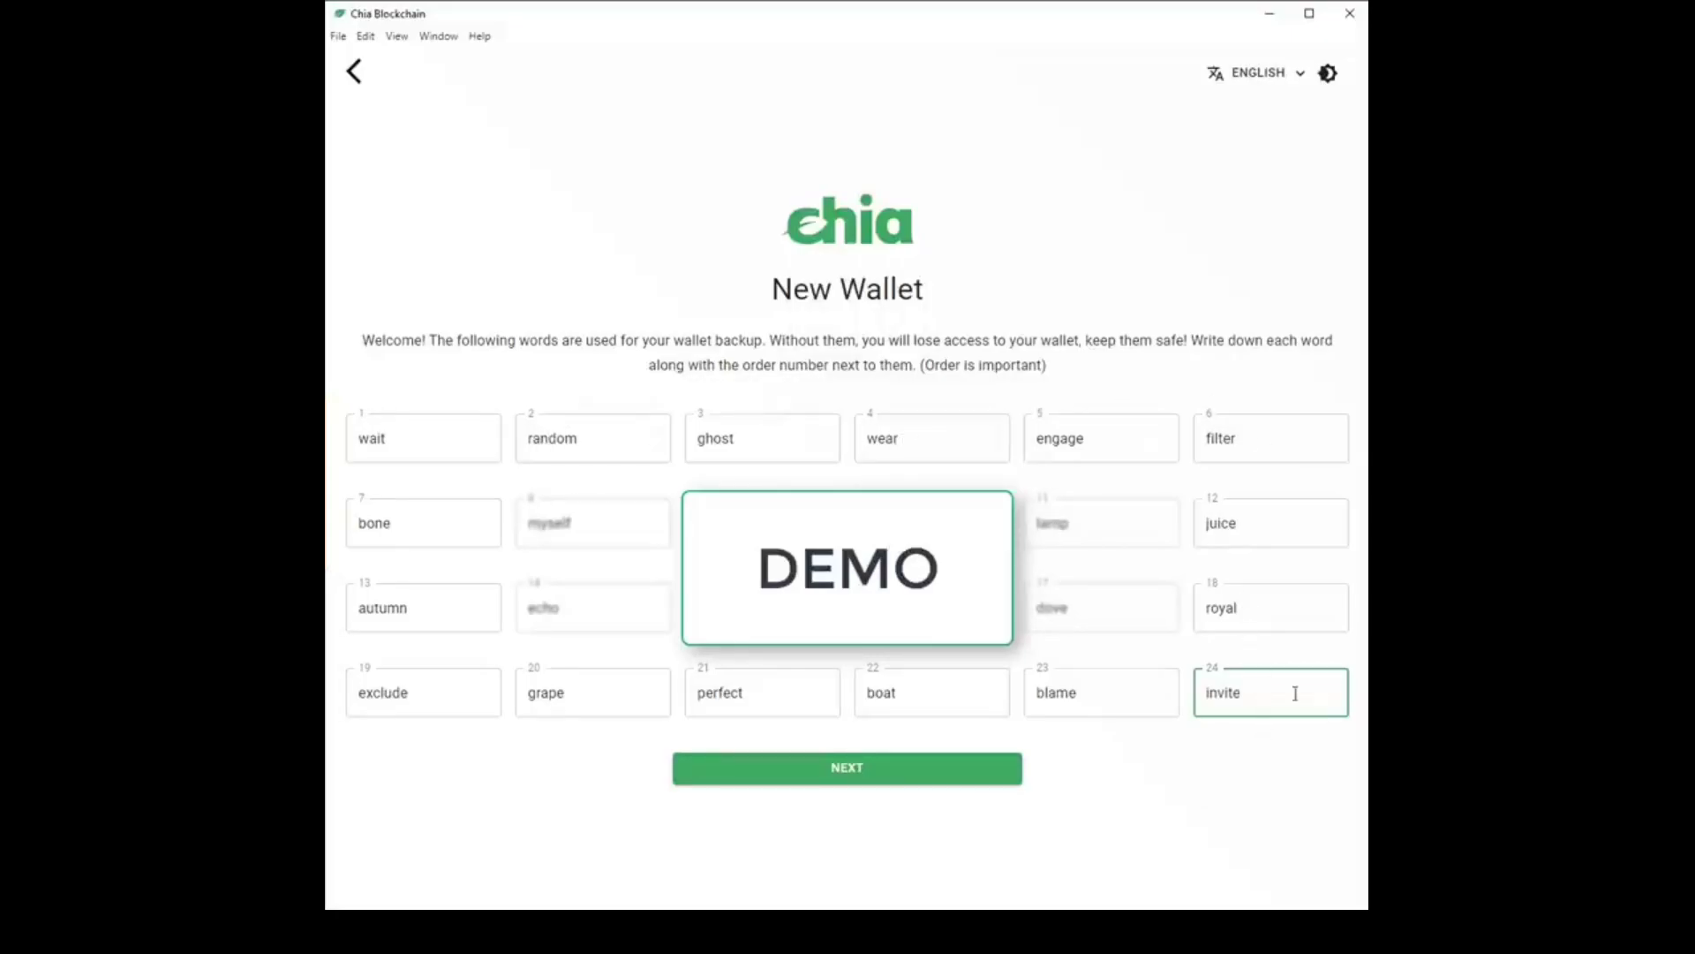
left_click(906, 782)
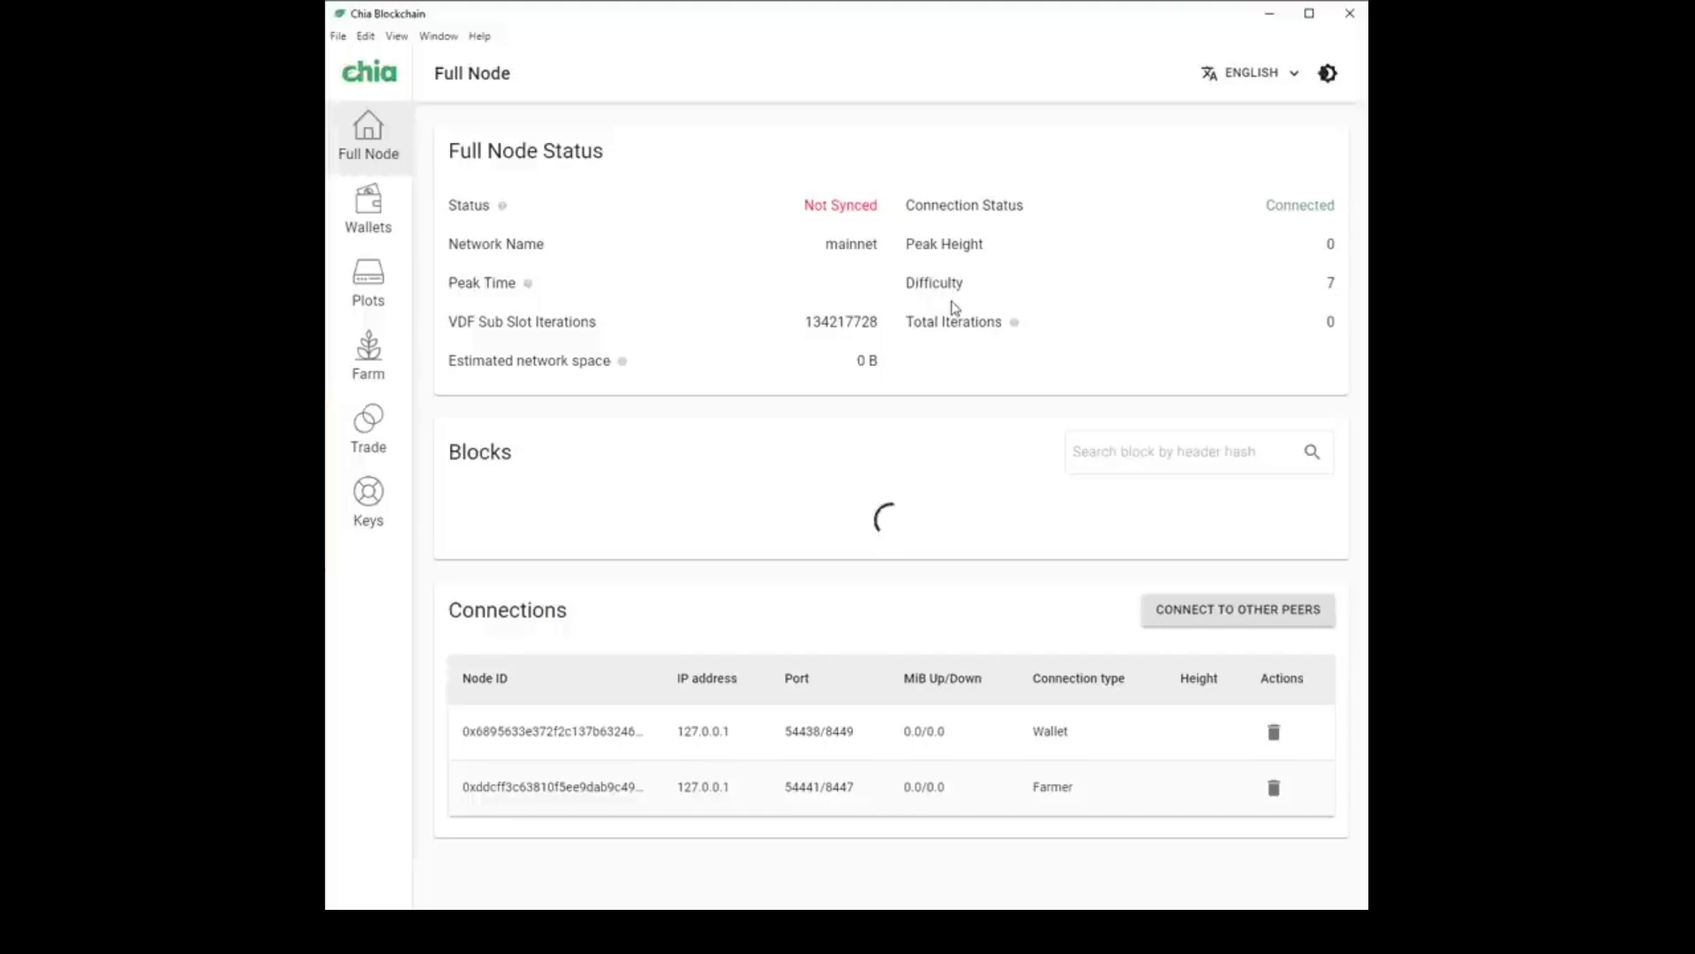
left_click(385, 208)
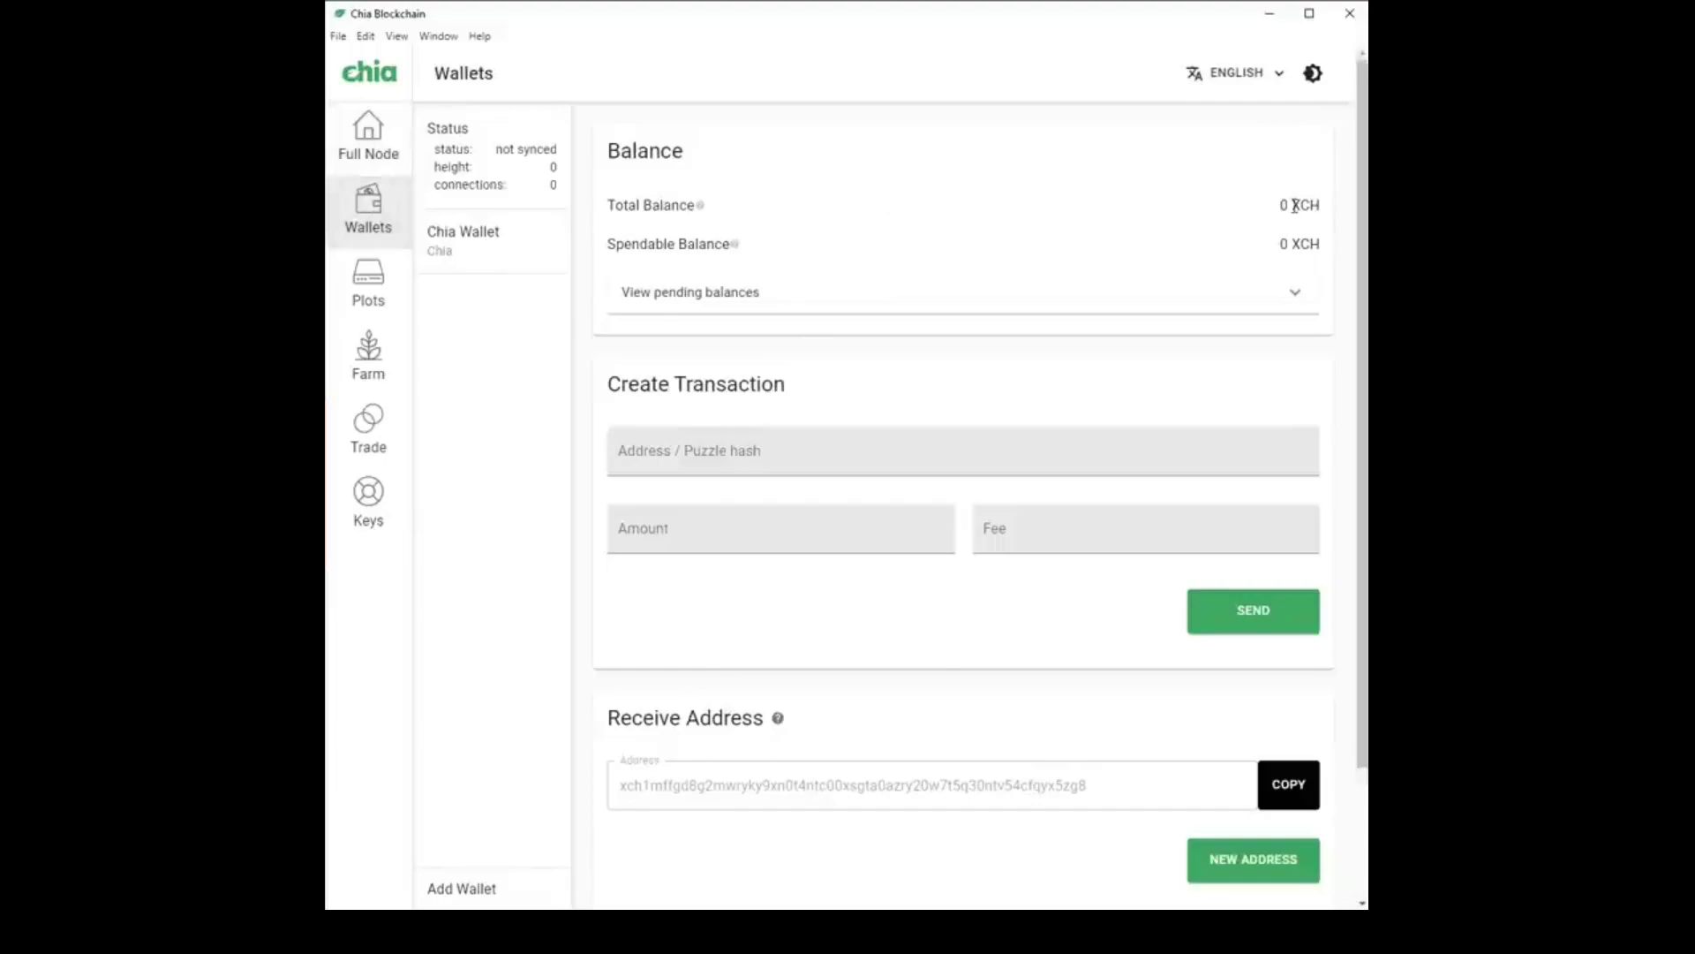
mouse_move(1324, 204)
left_mouse_down()
mouse_move(1281, 205)
mouse_move(1296, 205)
left_mouse_up()
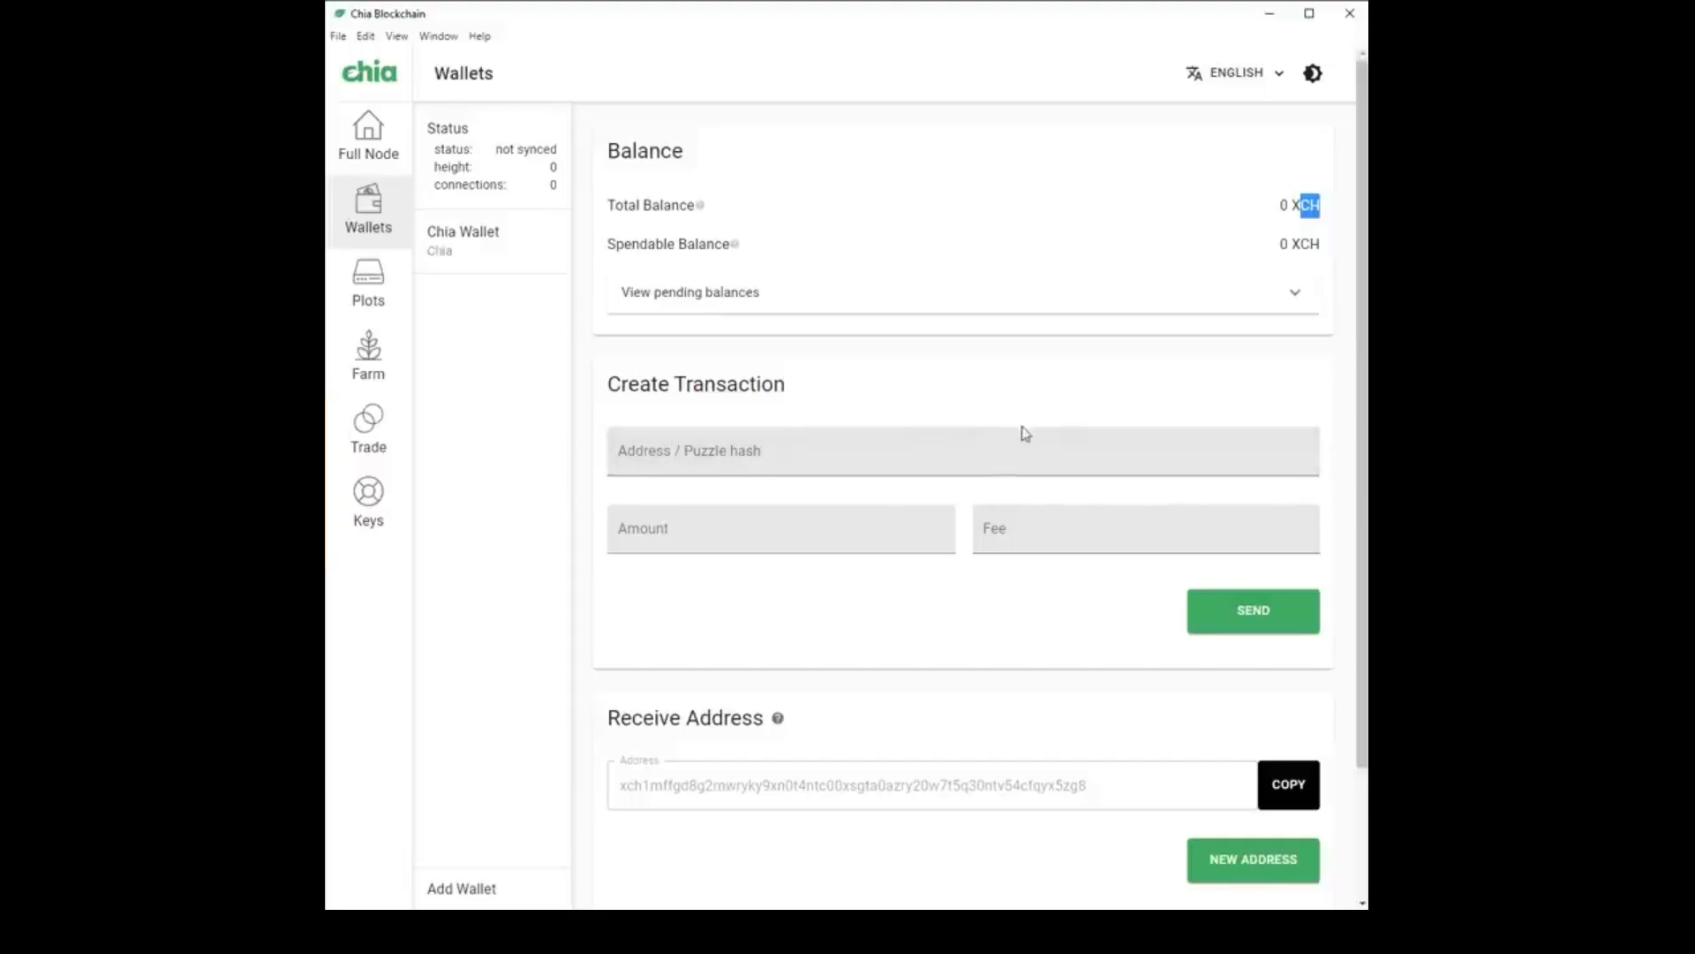
- Begin adding a plot with the 101.4GiB (k=32) plot size and a plot count of 1
left_click(371, 287)
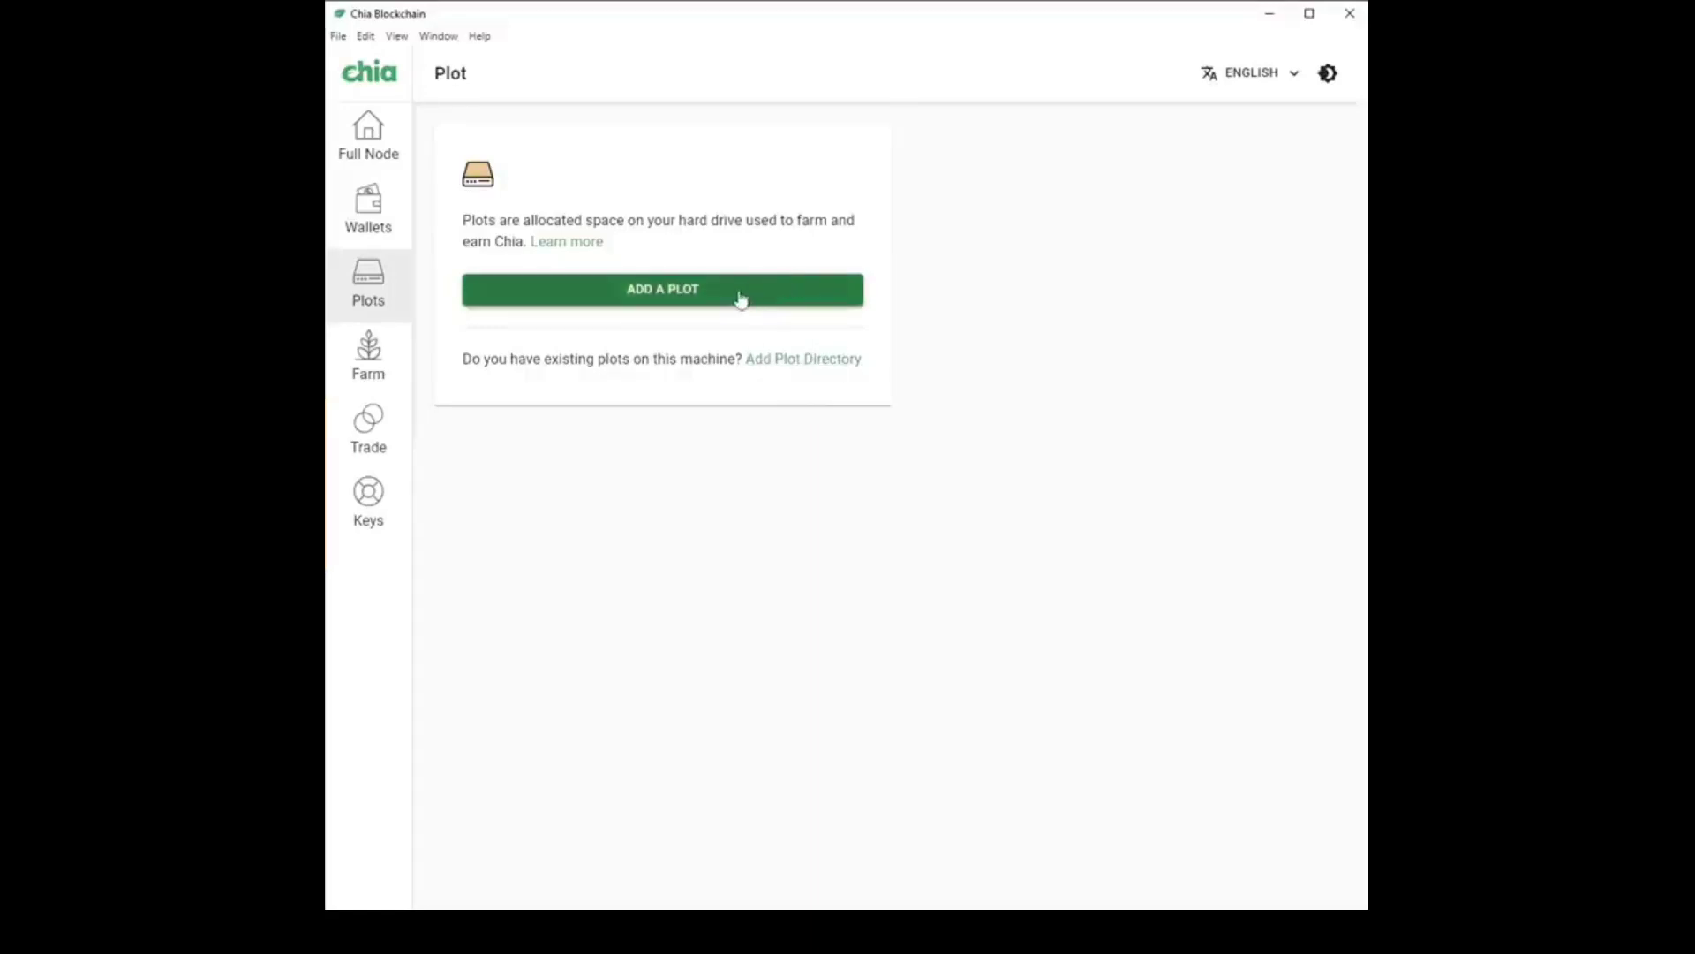
left_click(710, 303)
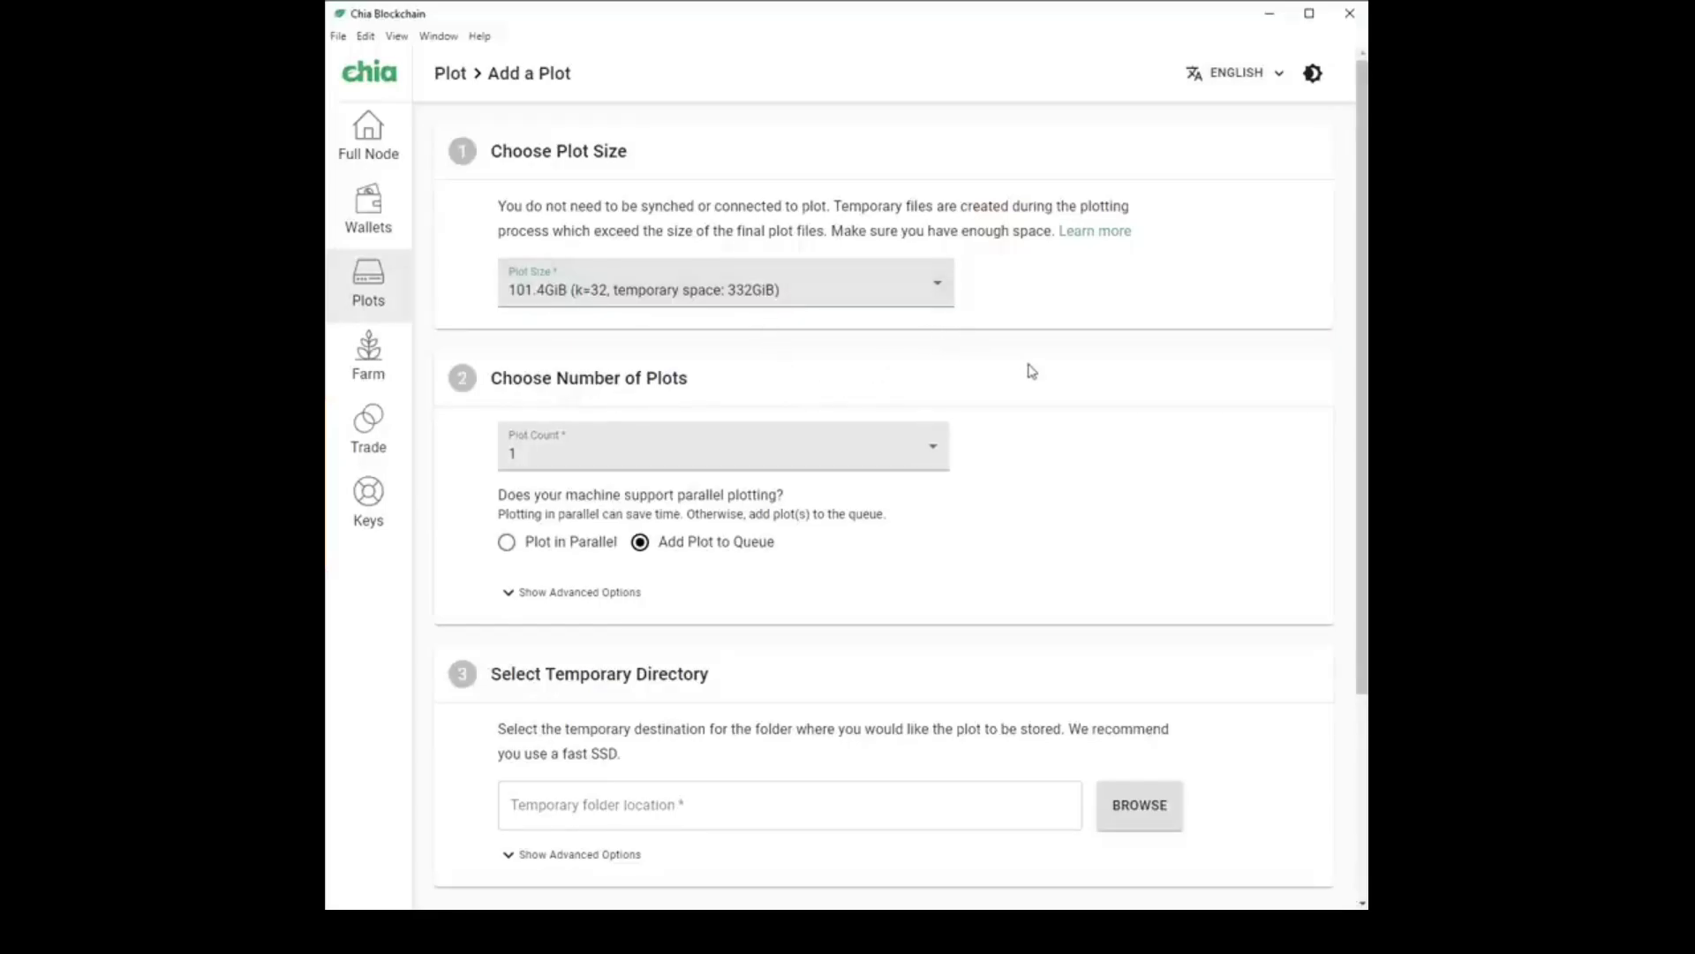
left_click(940, 290)
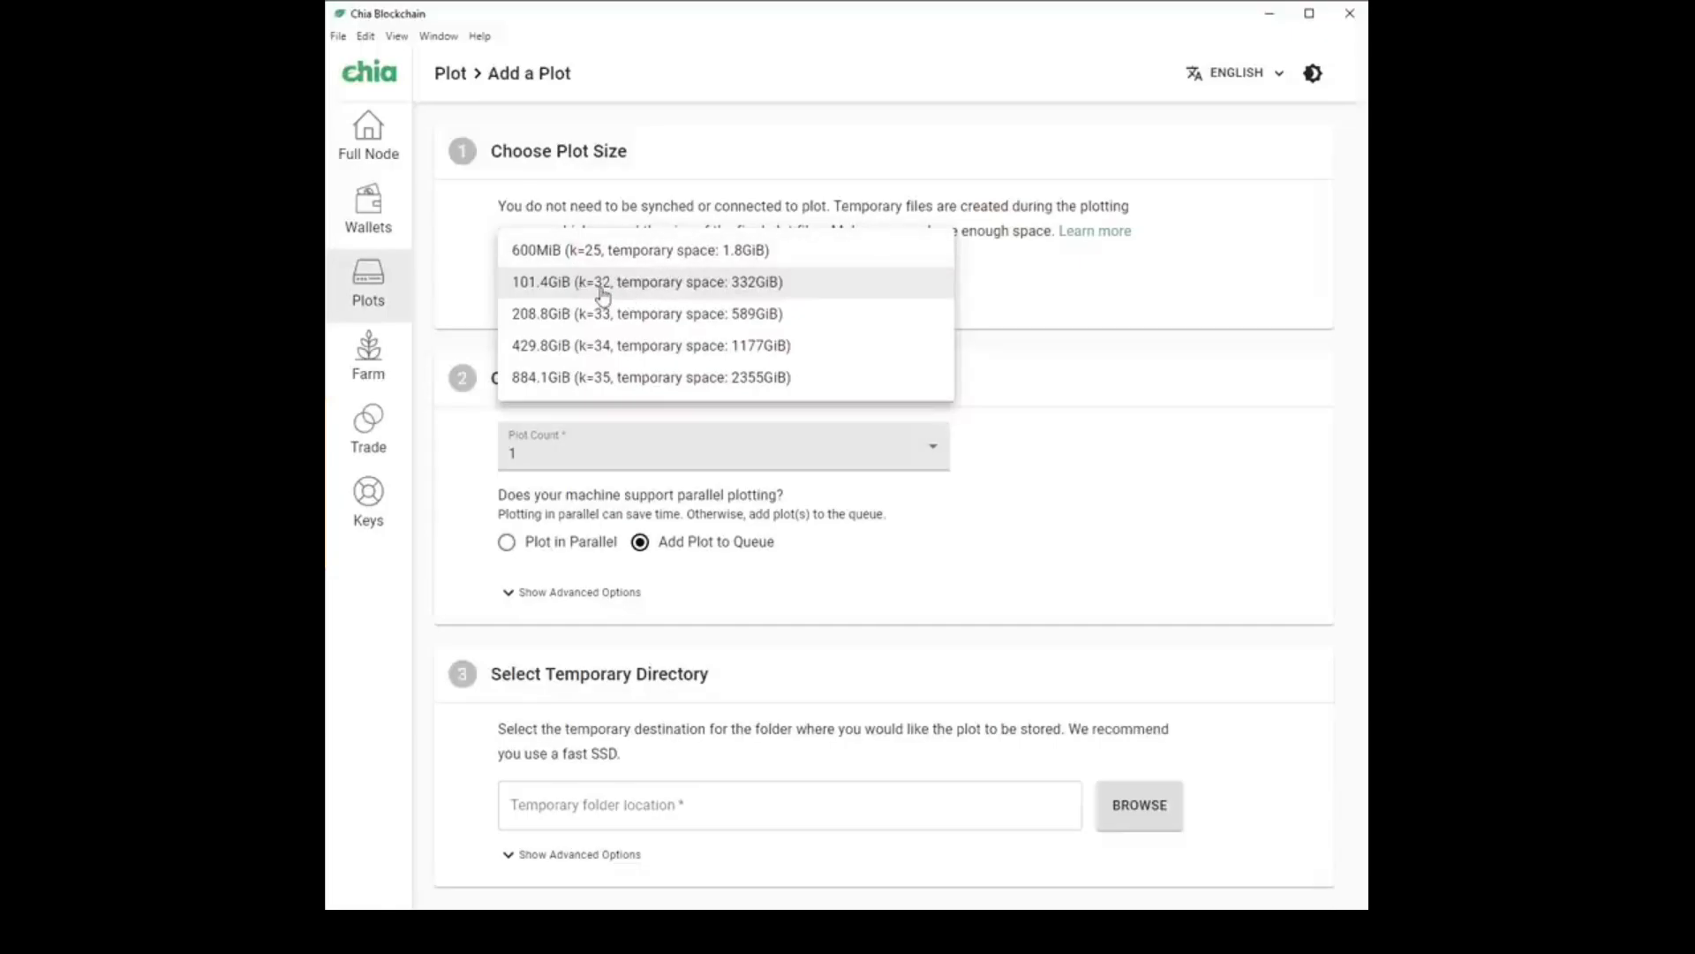
left_click(994, 299)
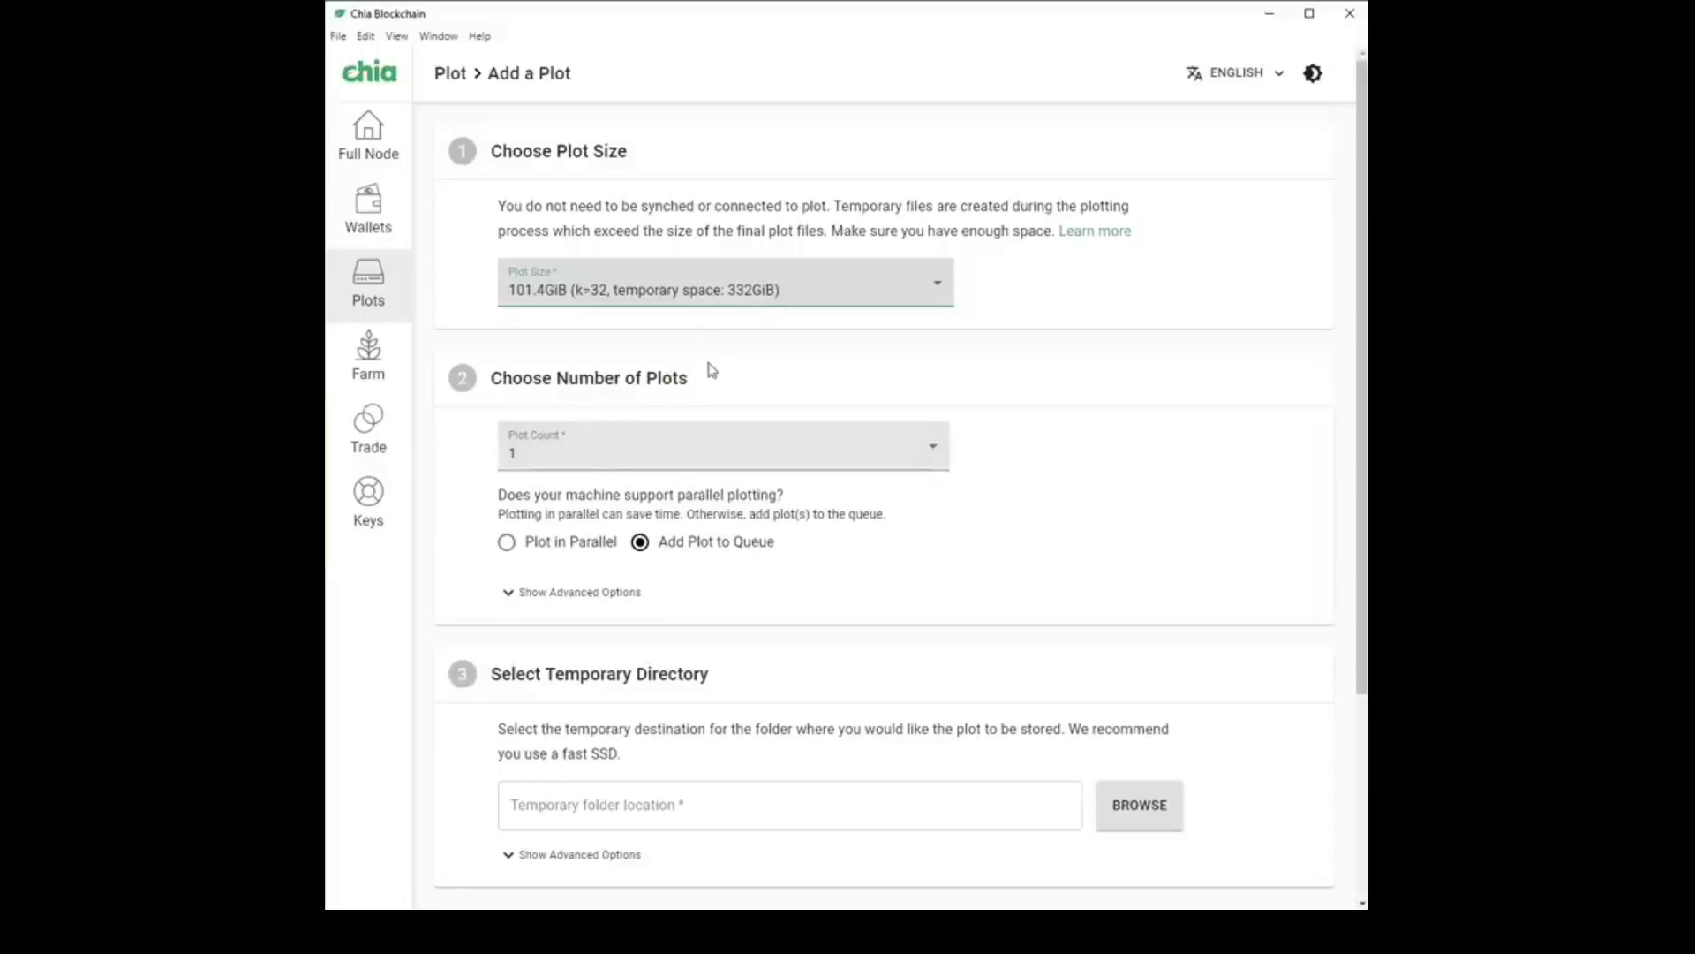
left_click(731, 462)
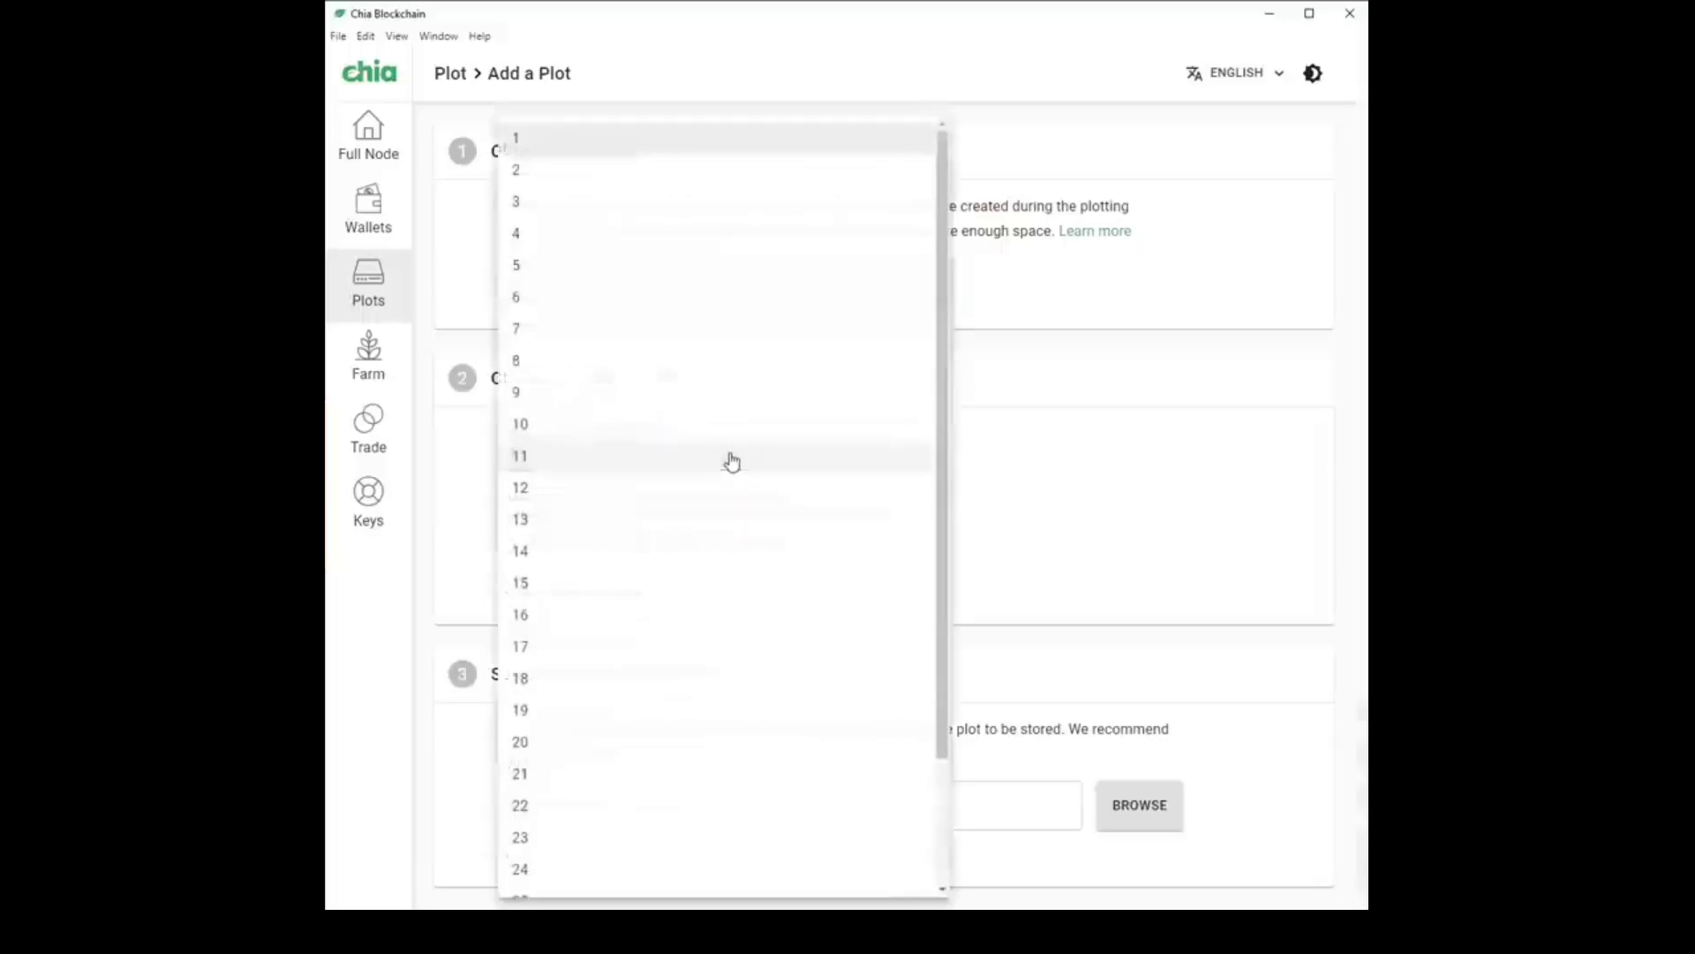
left_click(532, 141)
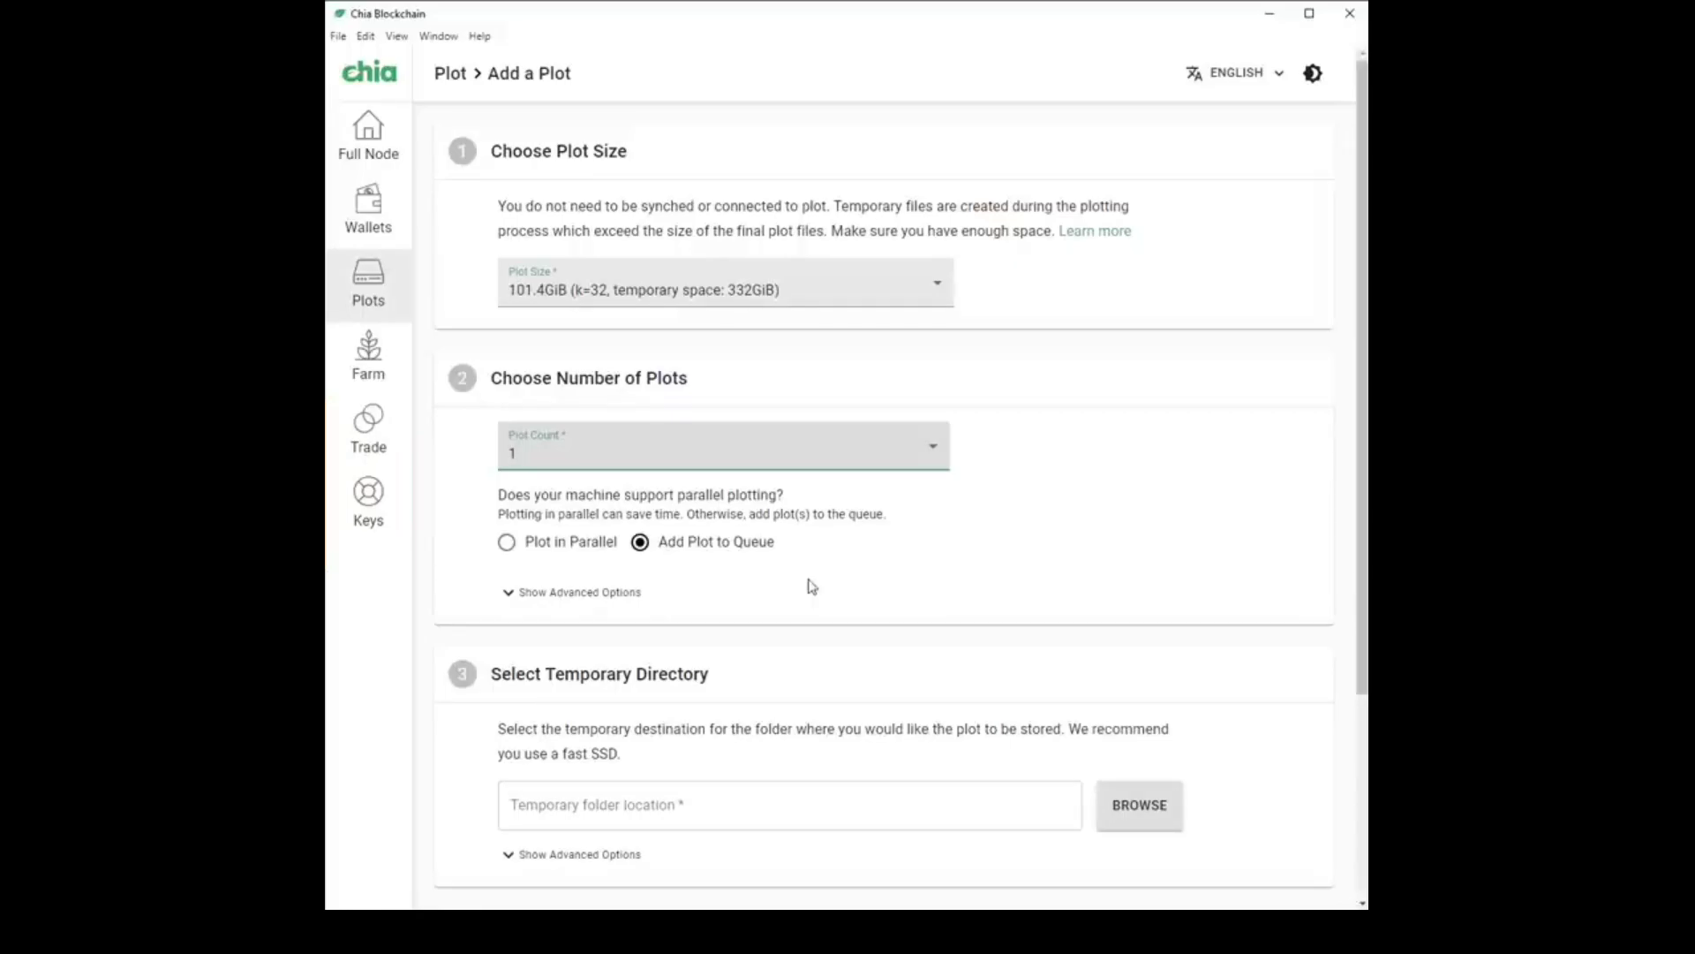
- Expand the plot-count advanced options and review the RAM, thread, bucket and queue settings
left_click(565, 598)
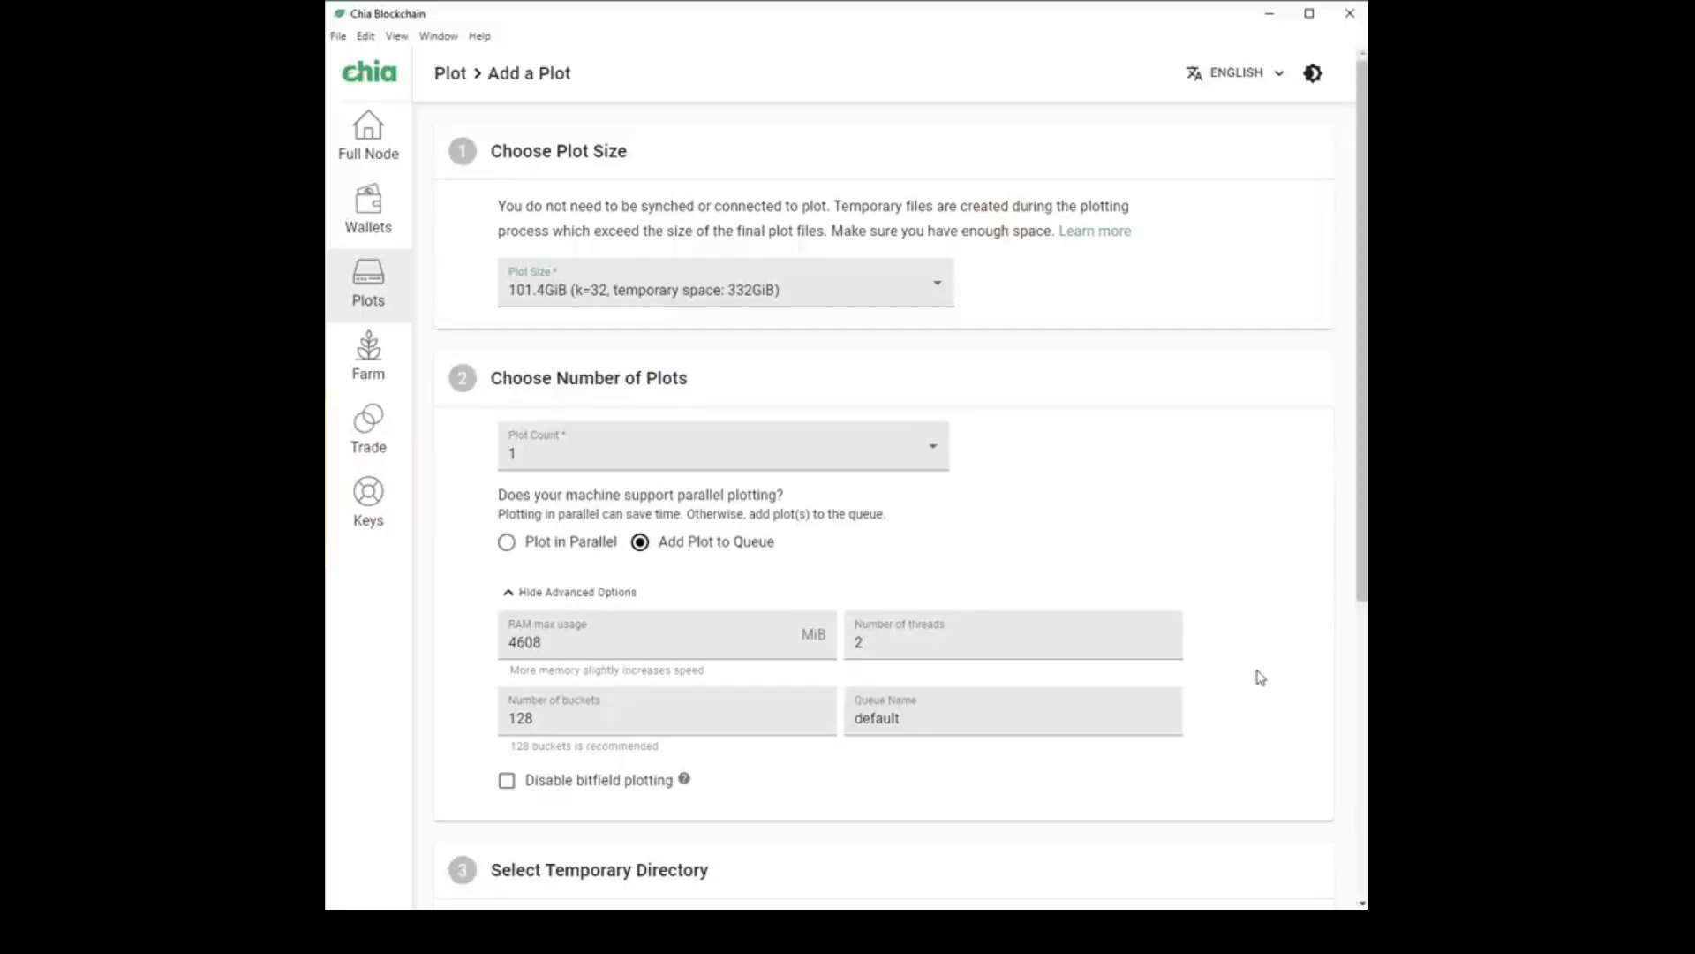
scroll(1270, 675, "down", 1)
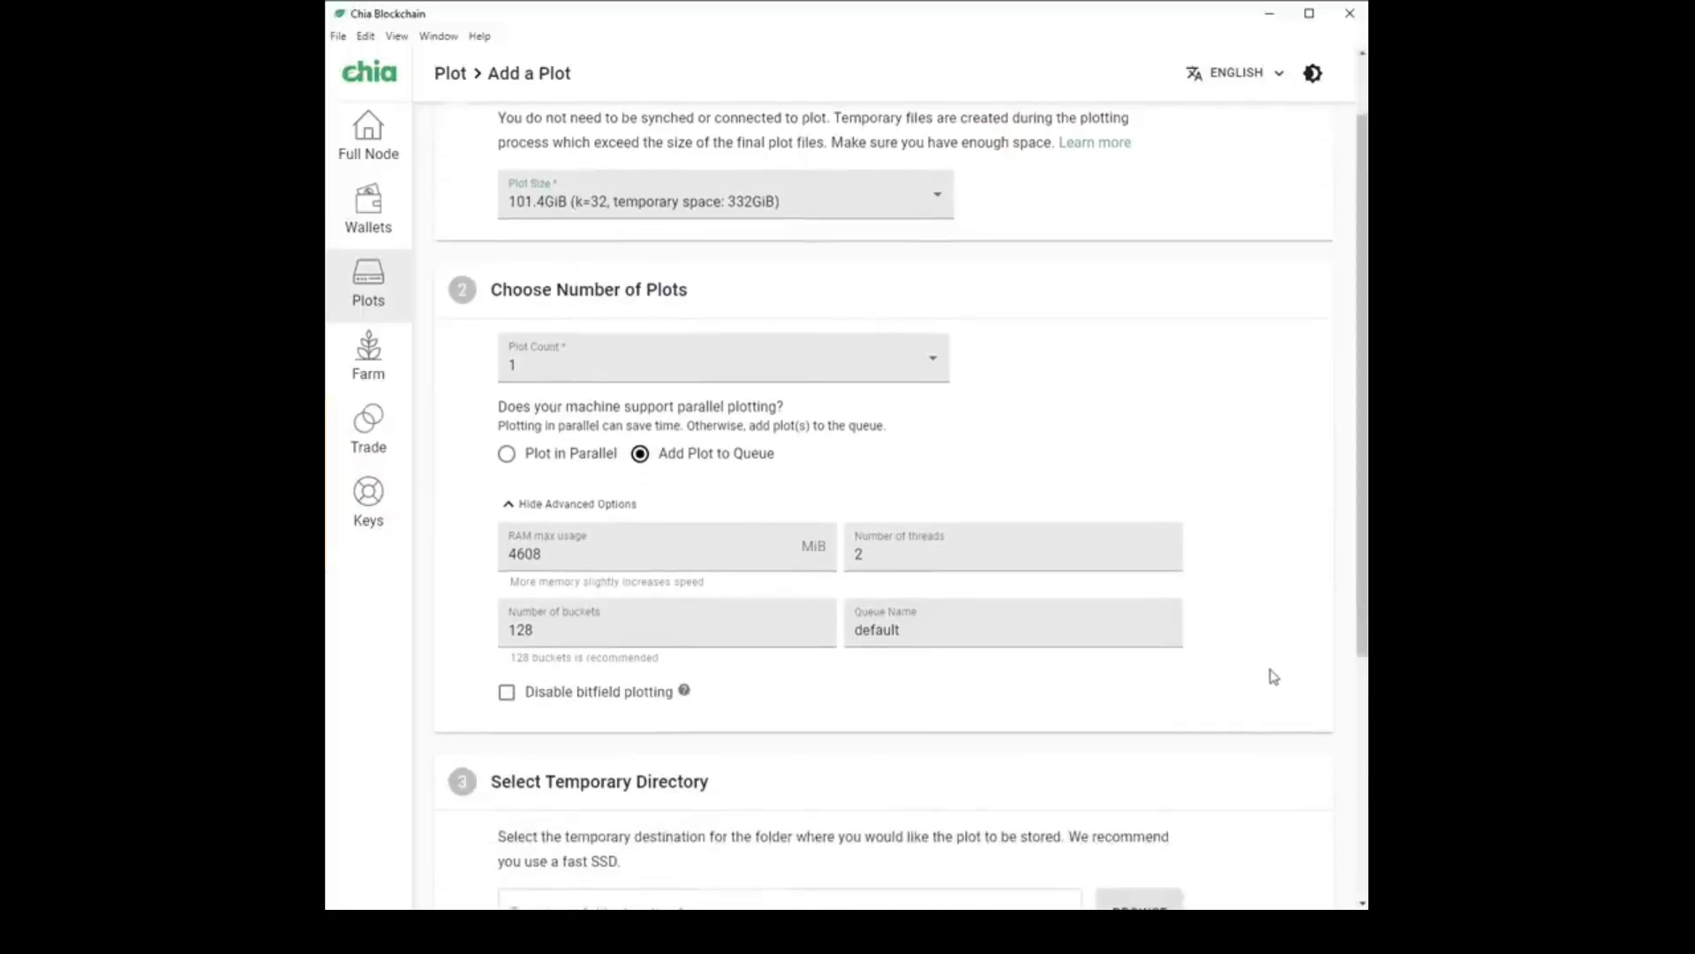
scroll(1274, 676, "up", 1)
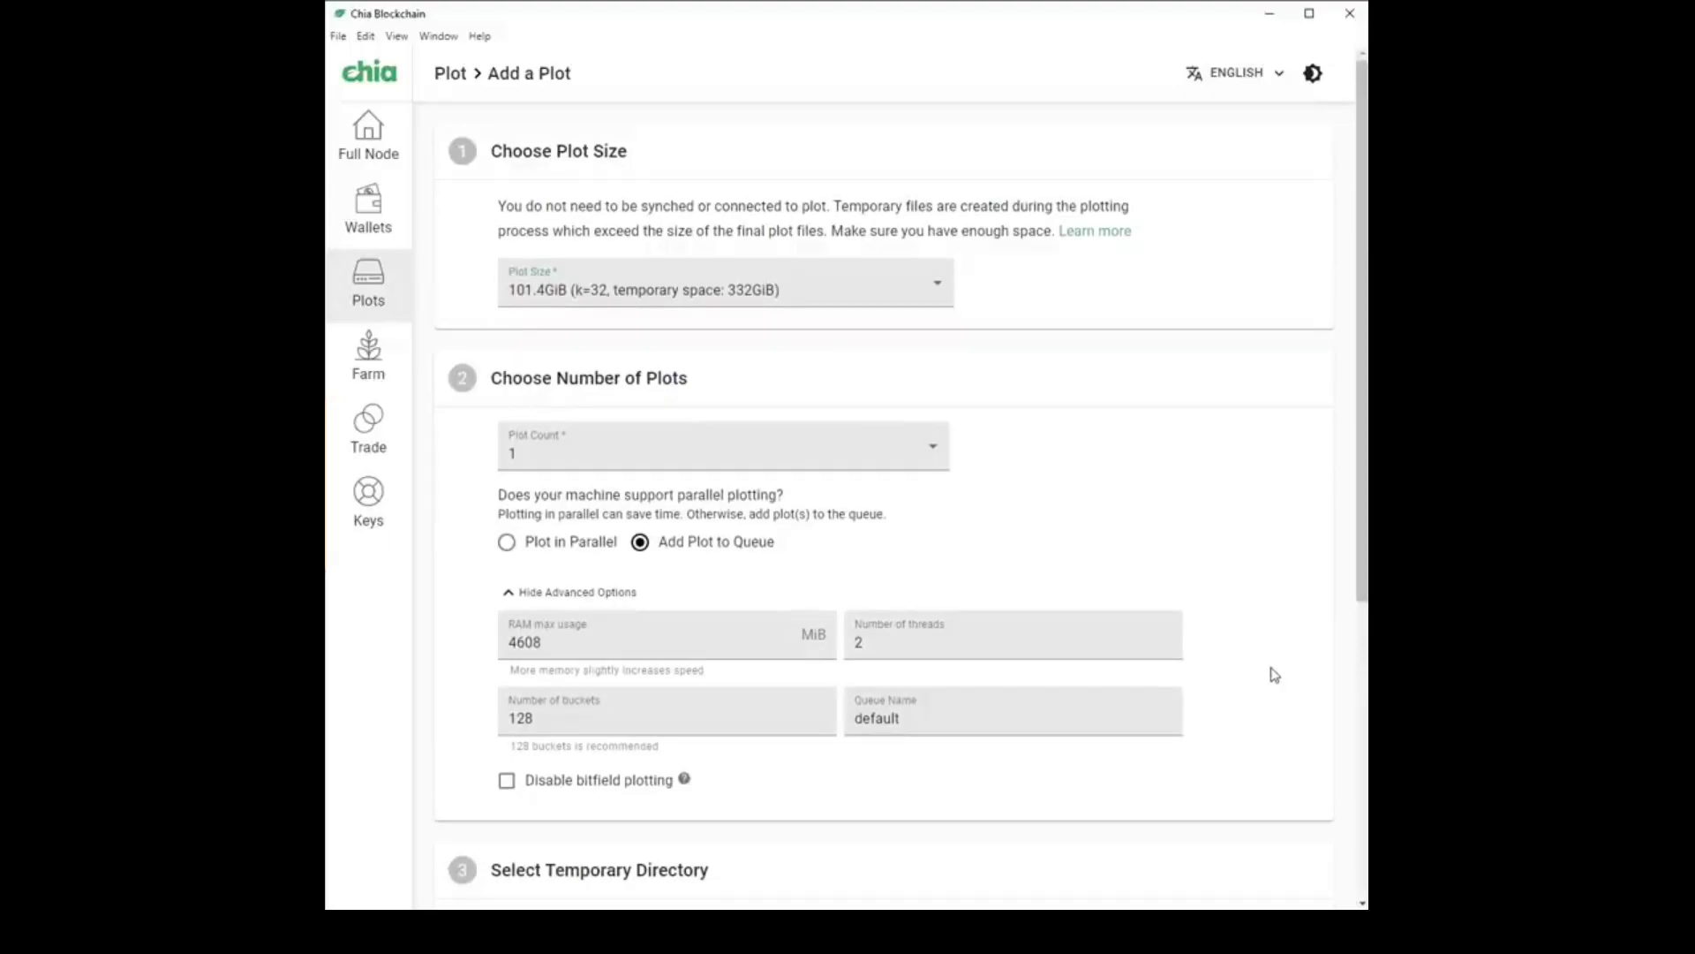
- Create a ChiaTemp folder on drive F: and choose it as the plot's temporary directory
scroll(1291, 680, "down", 5)
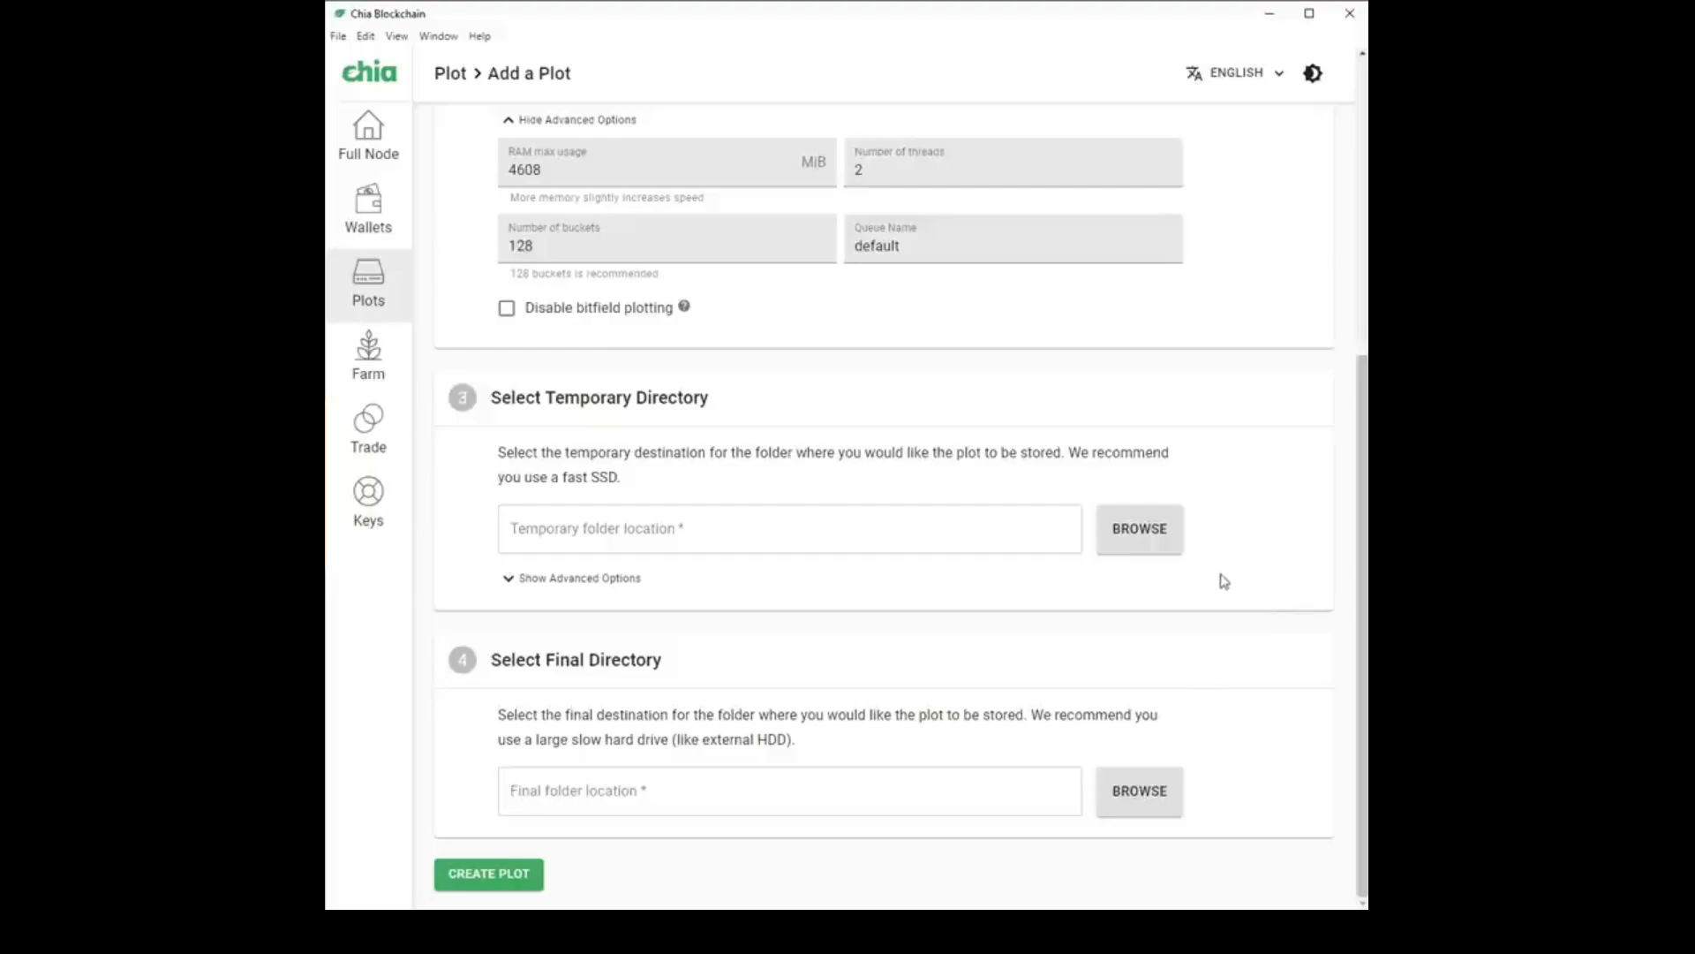
left_click(1154, 541)
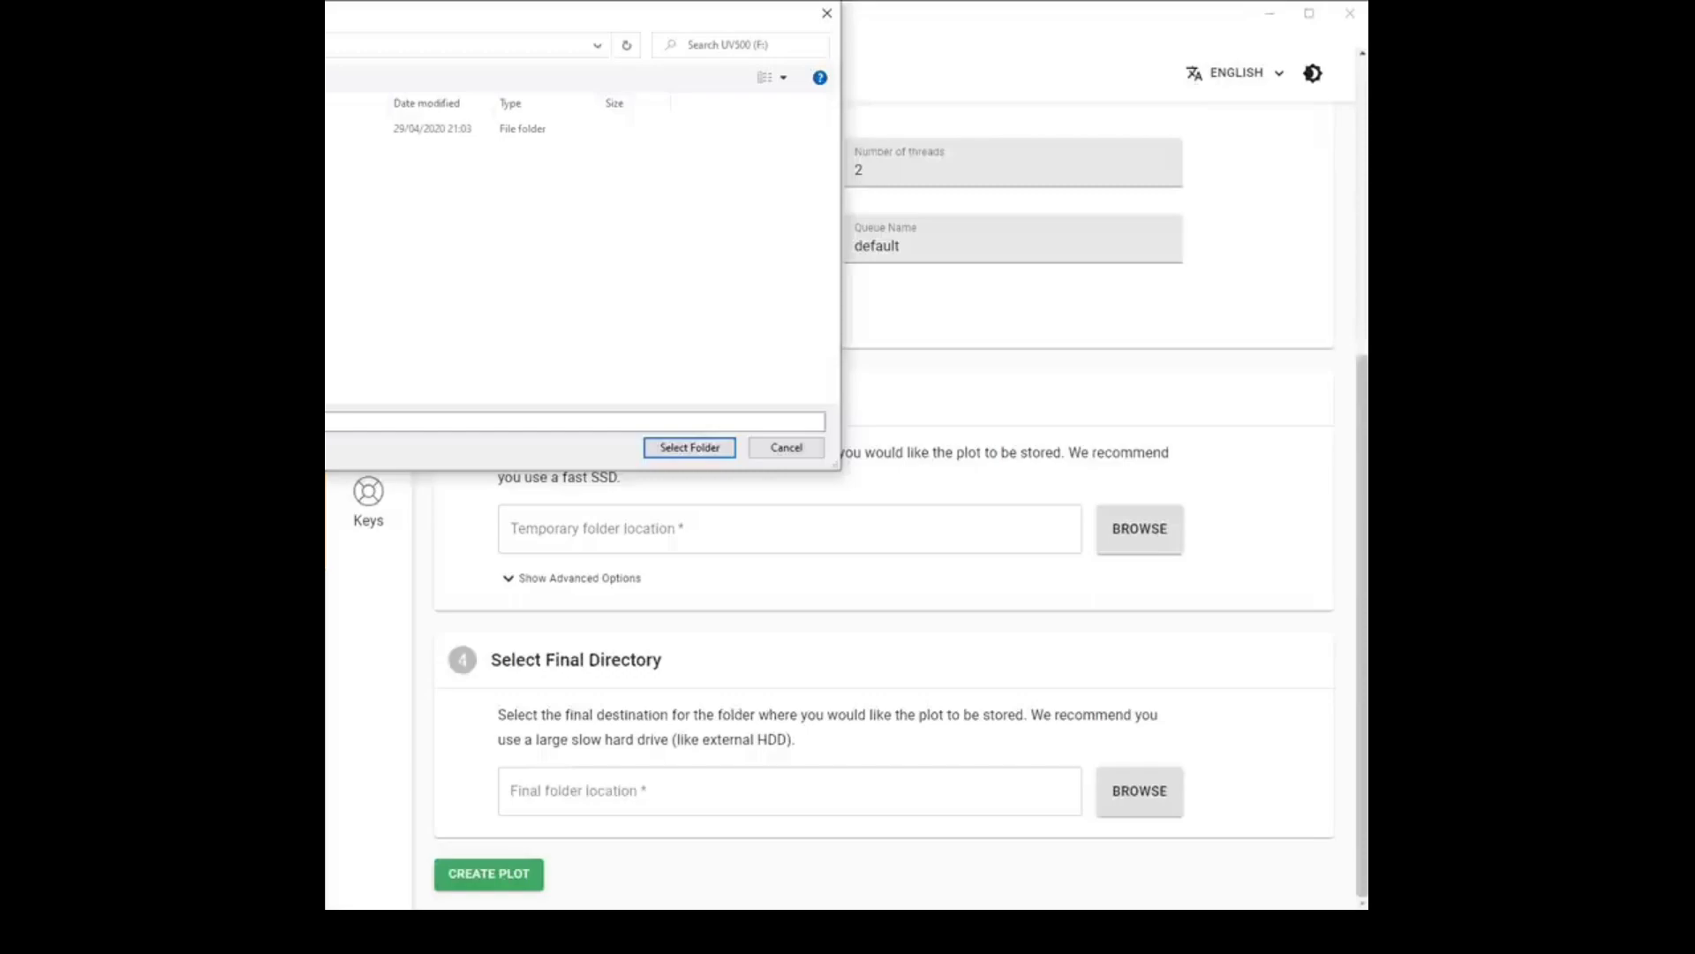
key("ctrl+shift+n")
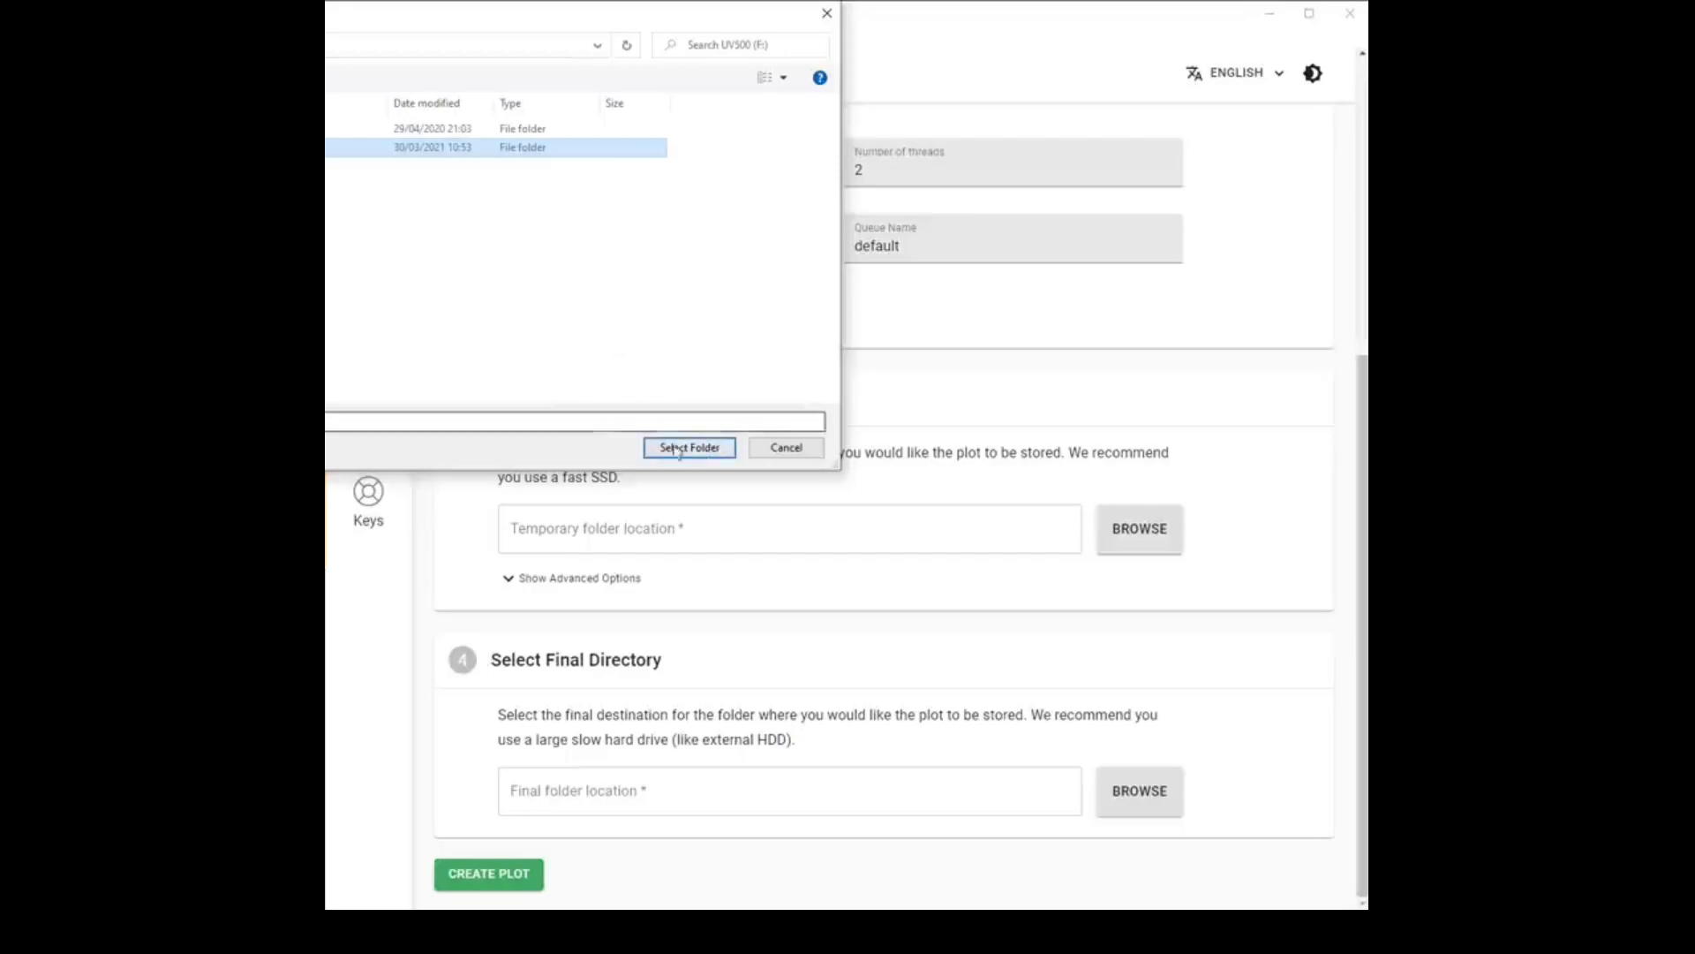
left_click(690, 447)
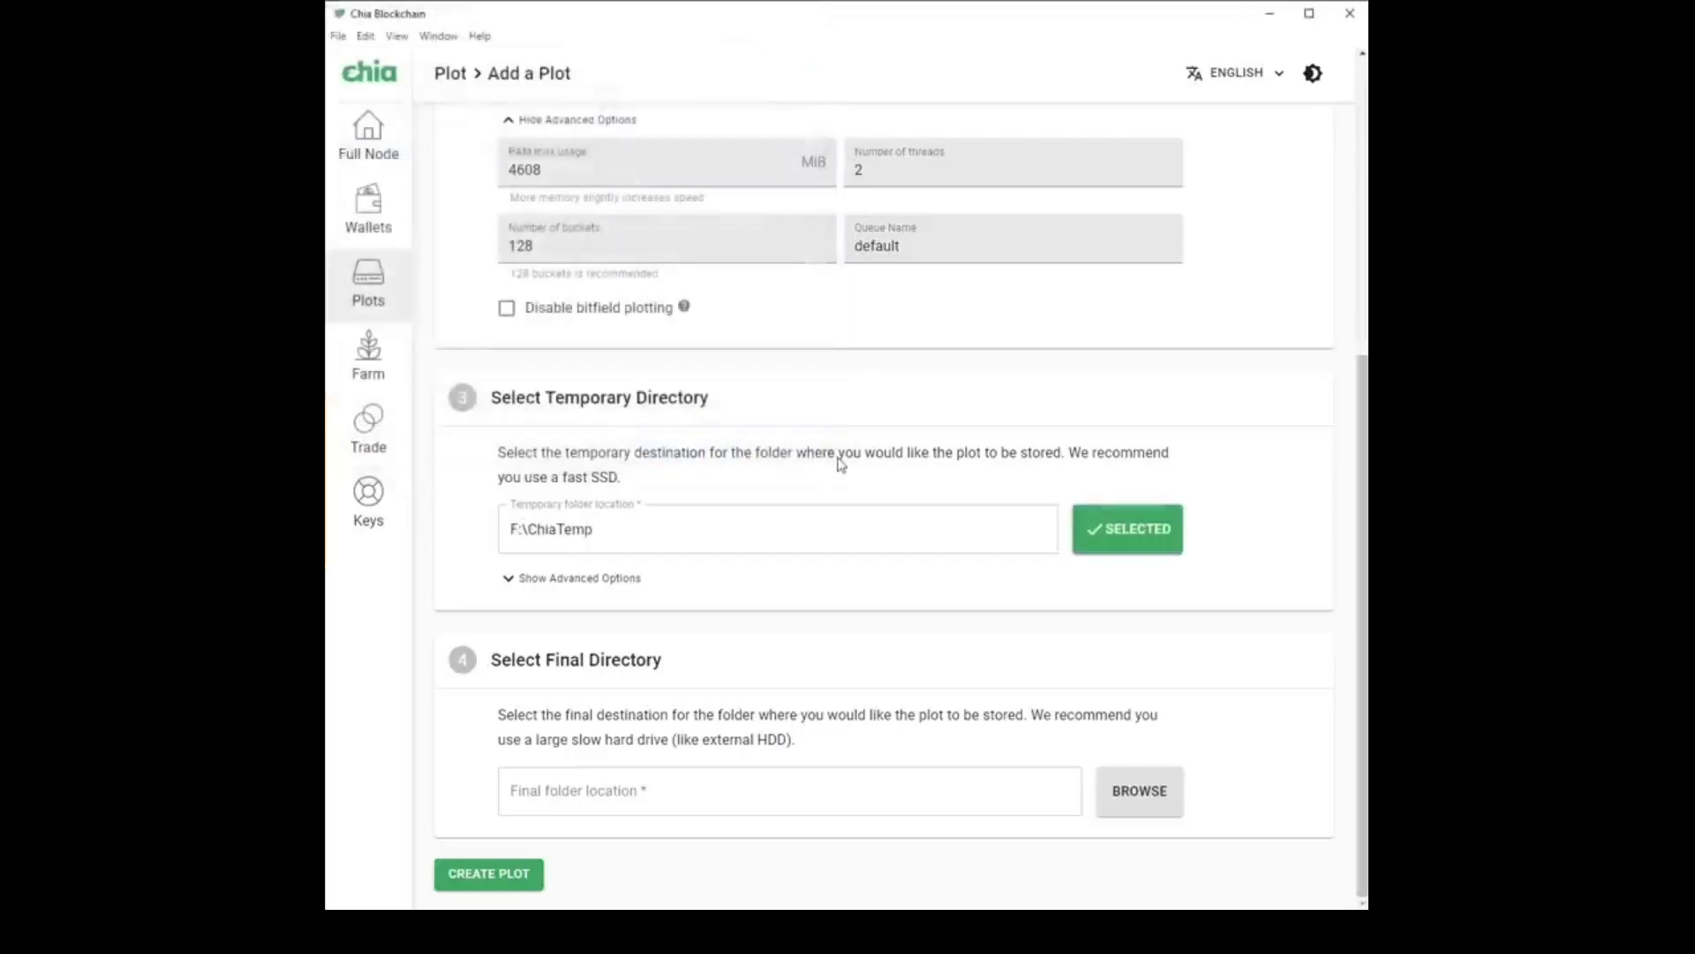
- Create a ChiaPlot folder inside F:\ChiaTemp, choose it as the final directory, and start creating the plot
left_click(1148, 800)
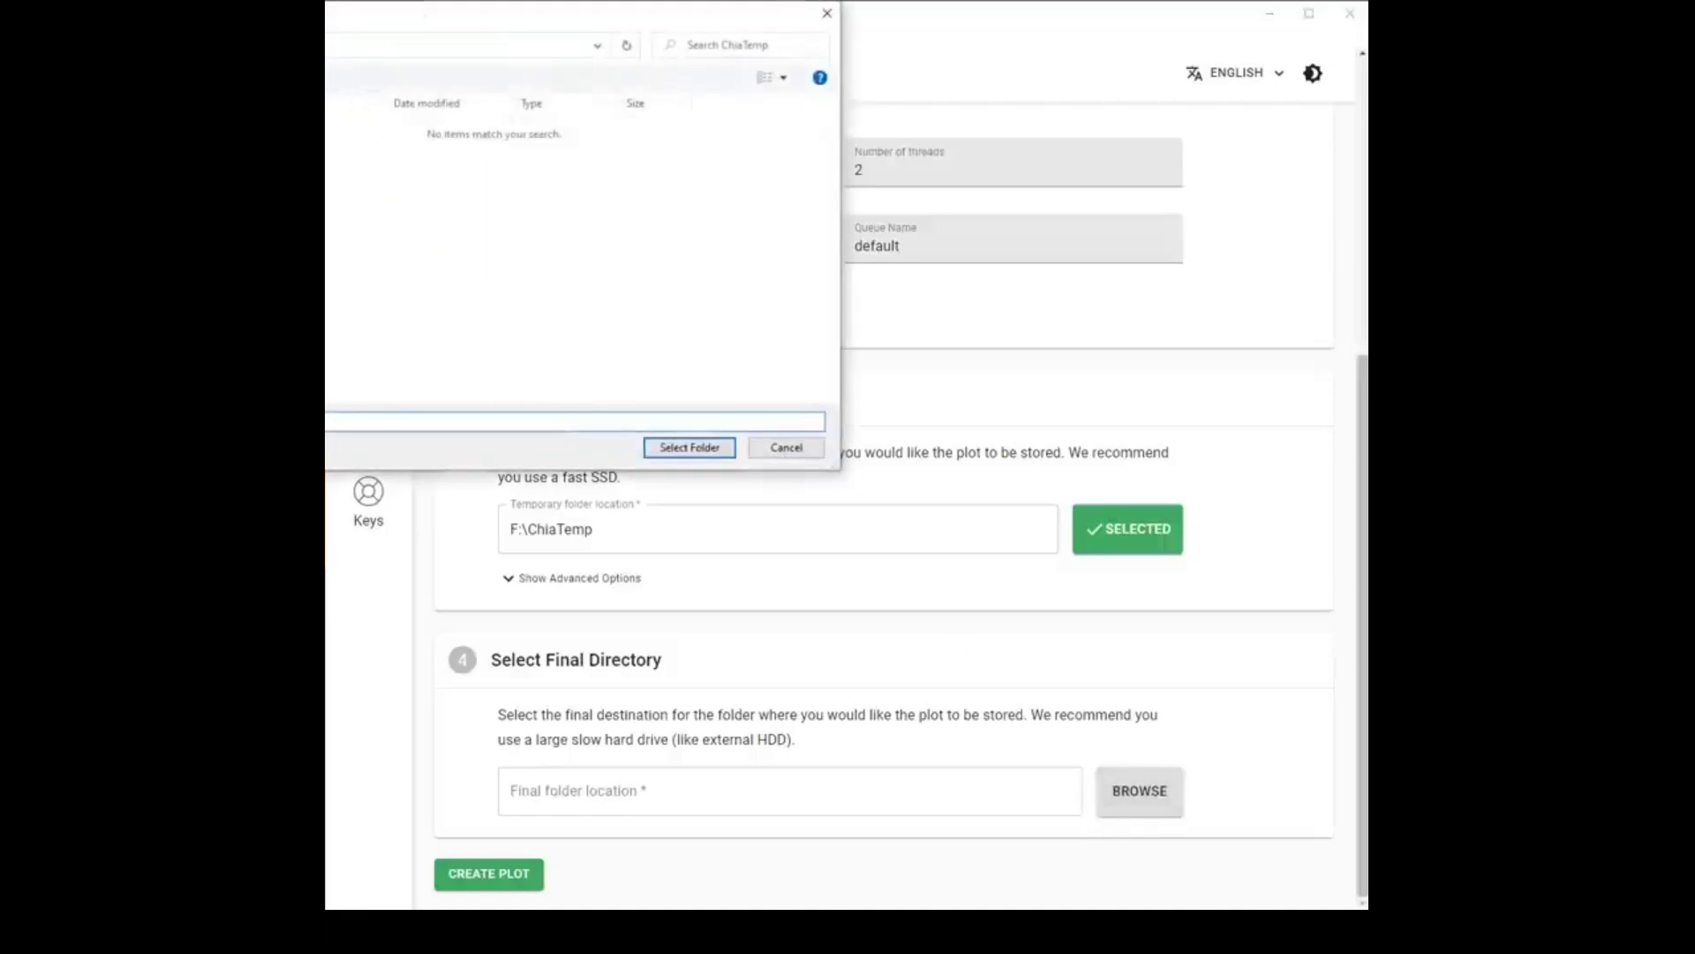
right_click(327, 217)
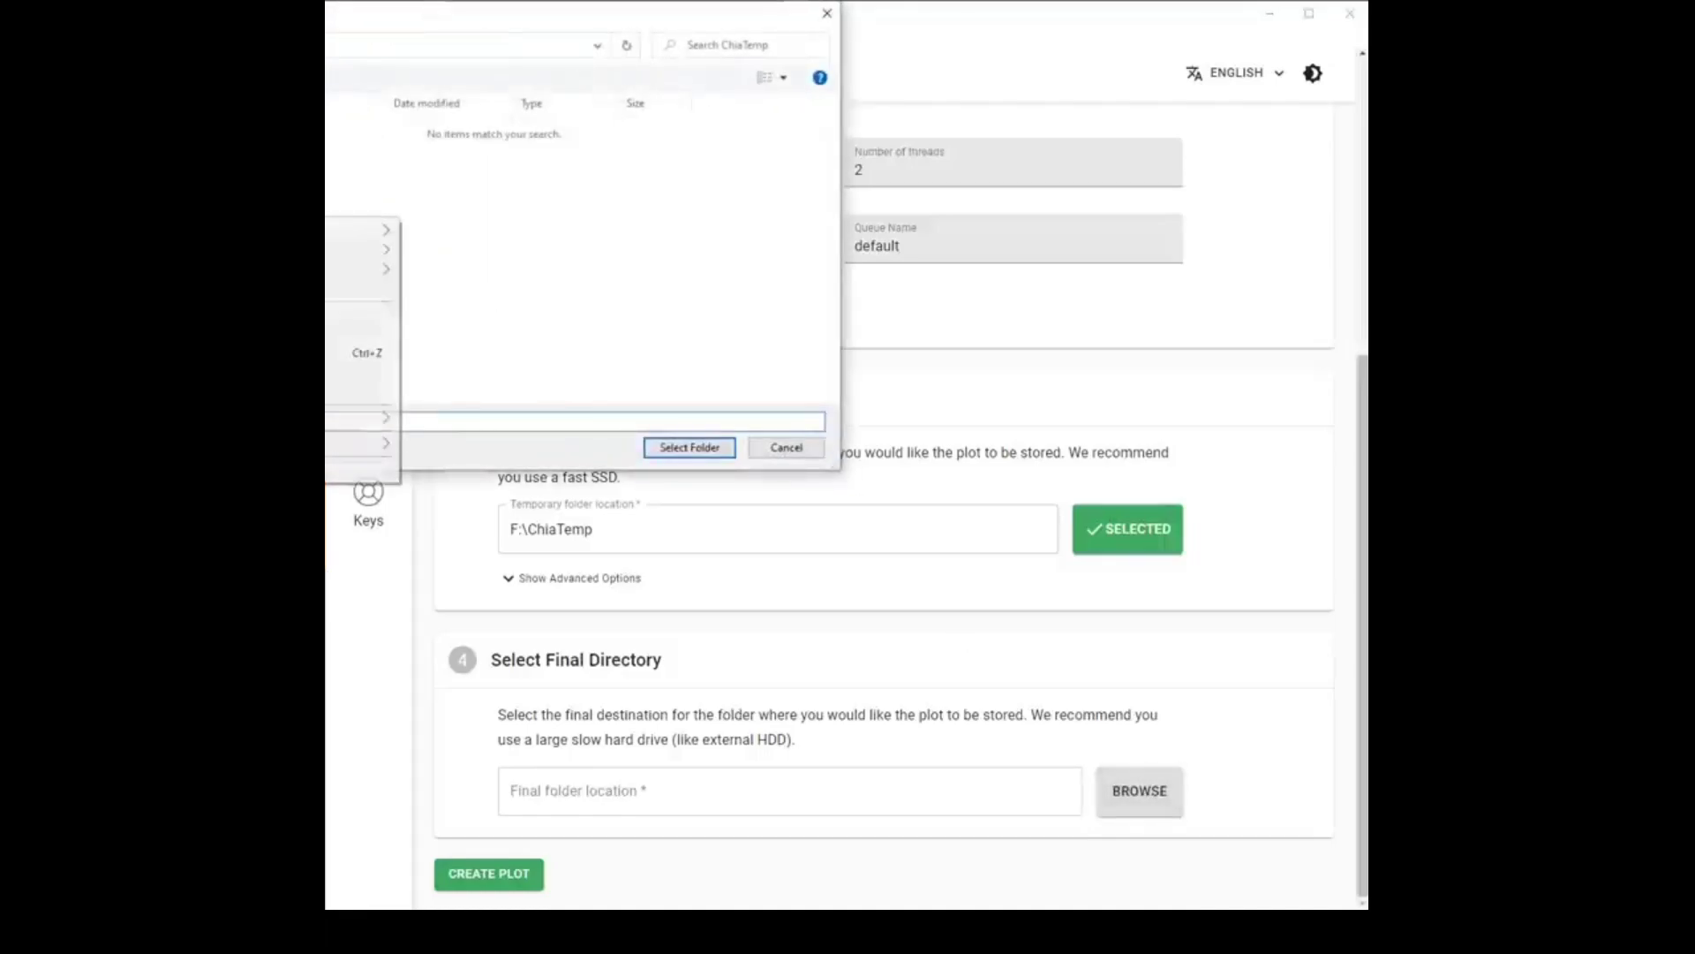
mouse_move(348, 445)
left_click(481, 446)
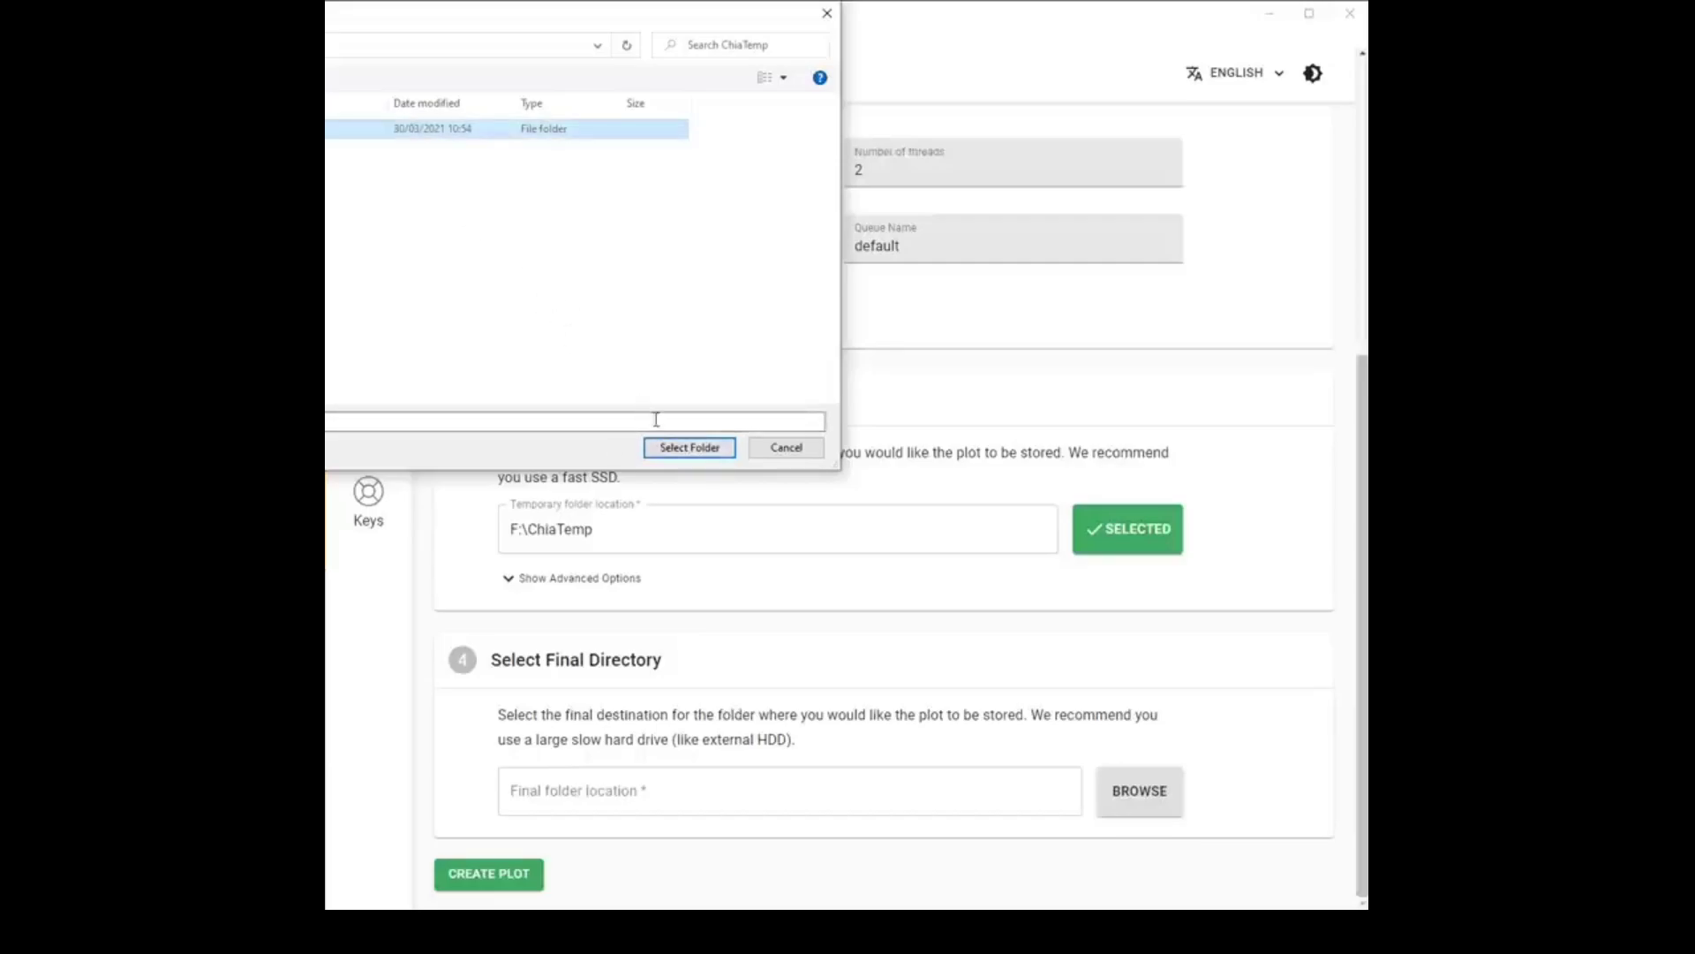
left_click(684, 445)
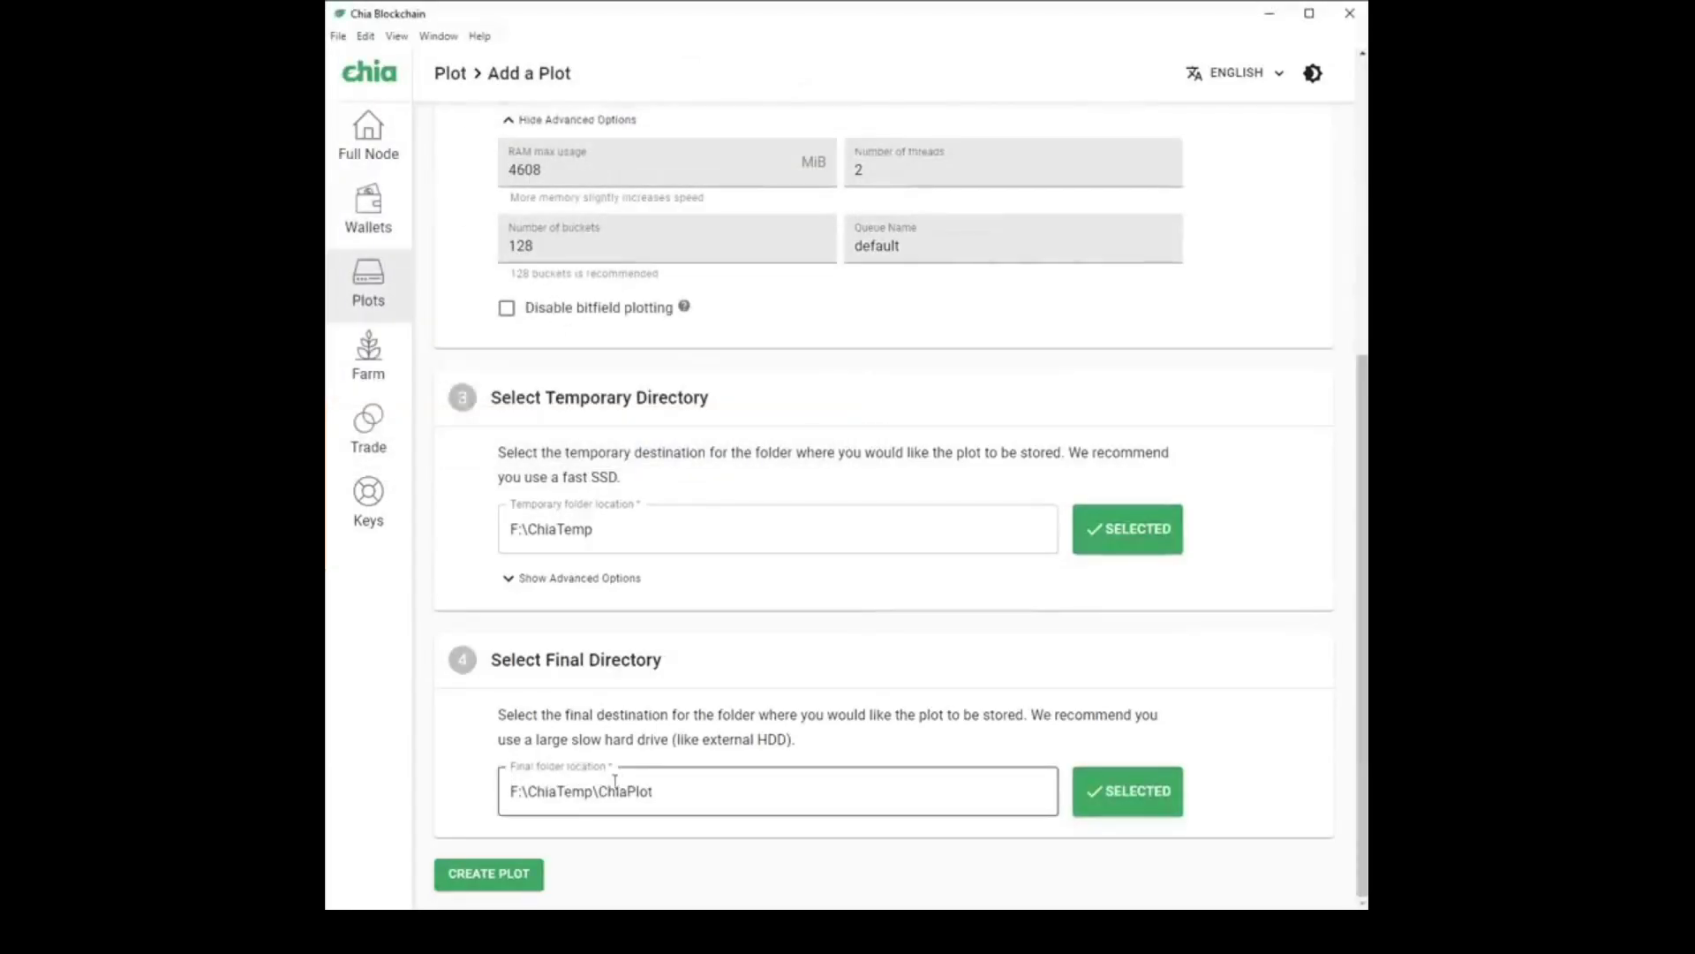
left_click(512, 876)
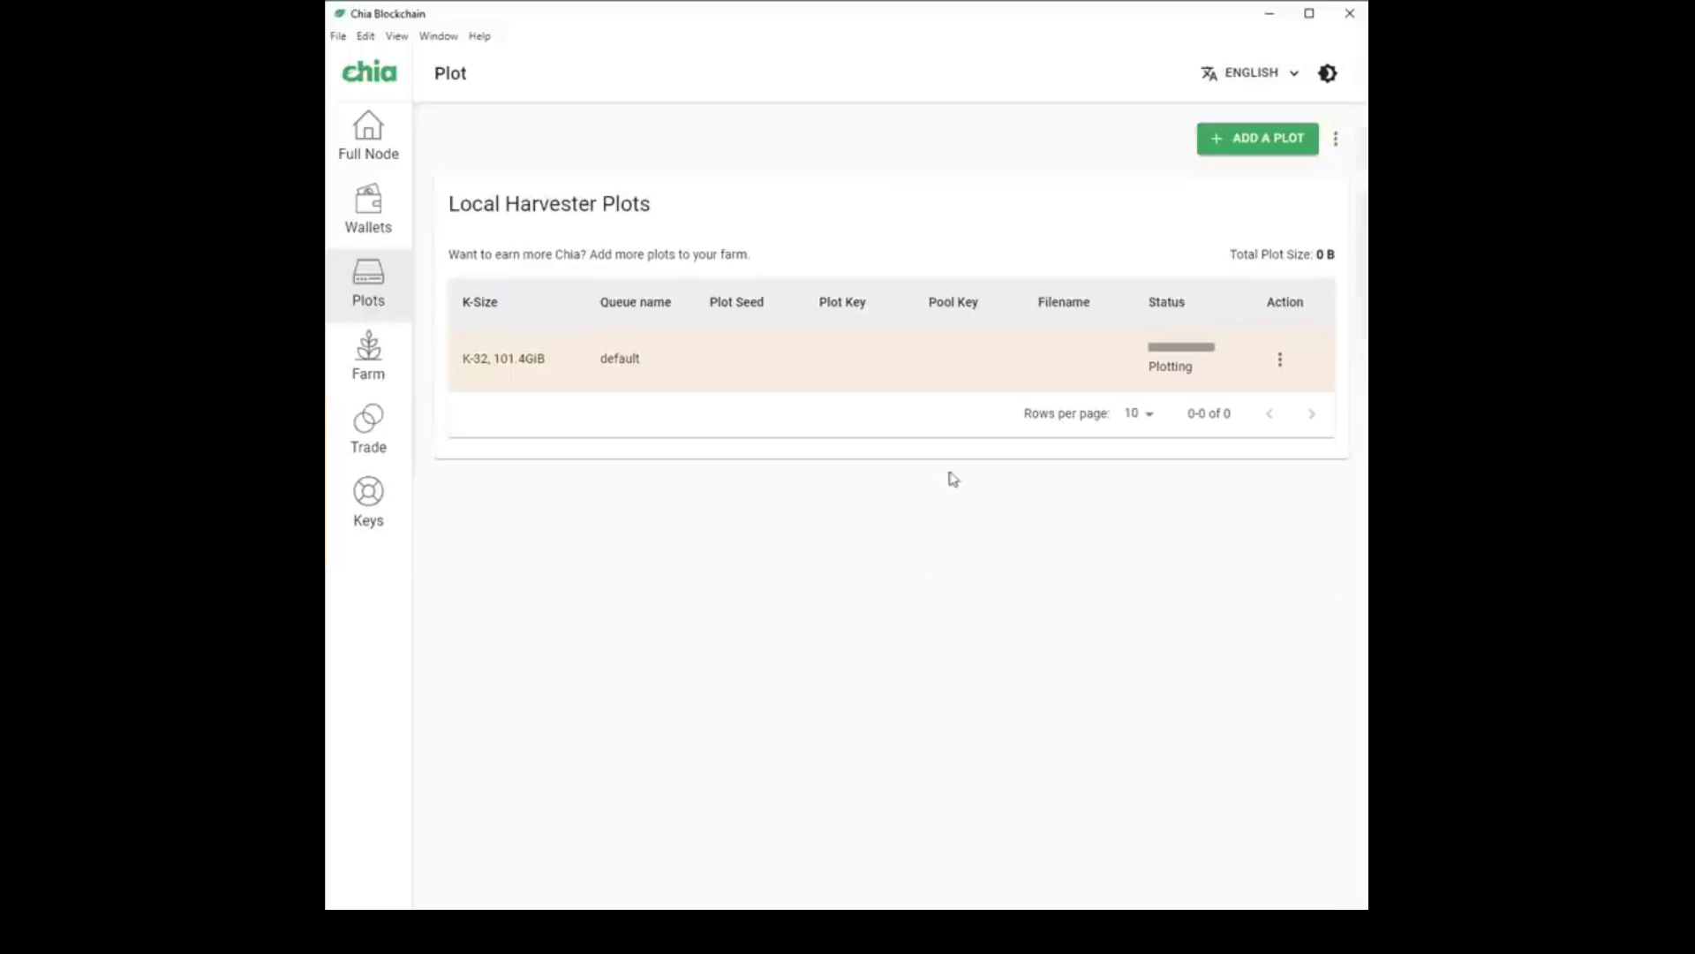
- Change the interface to the dark theme and check the log of the K-32 plot in progress
left_click(1329, 73)
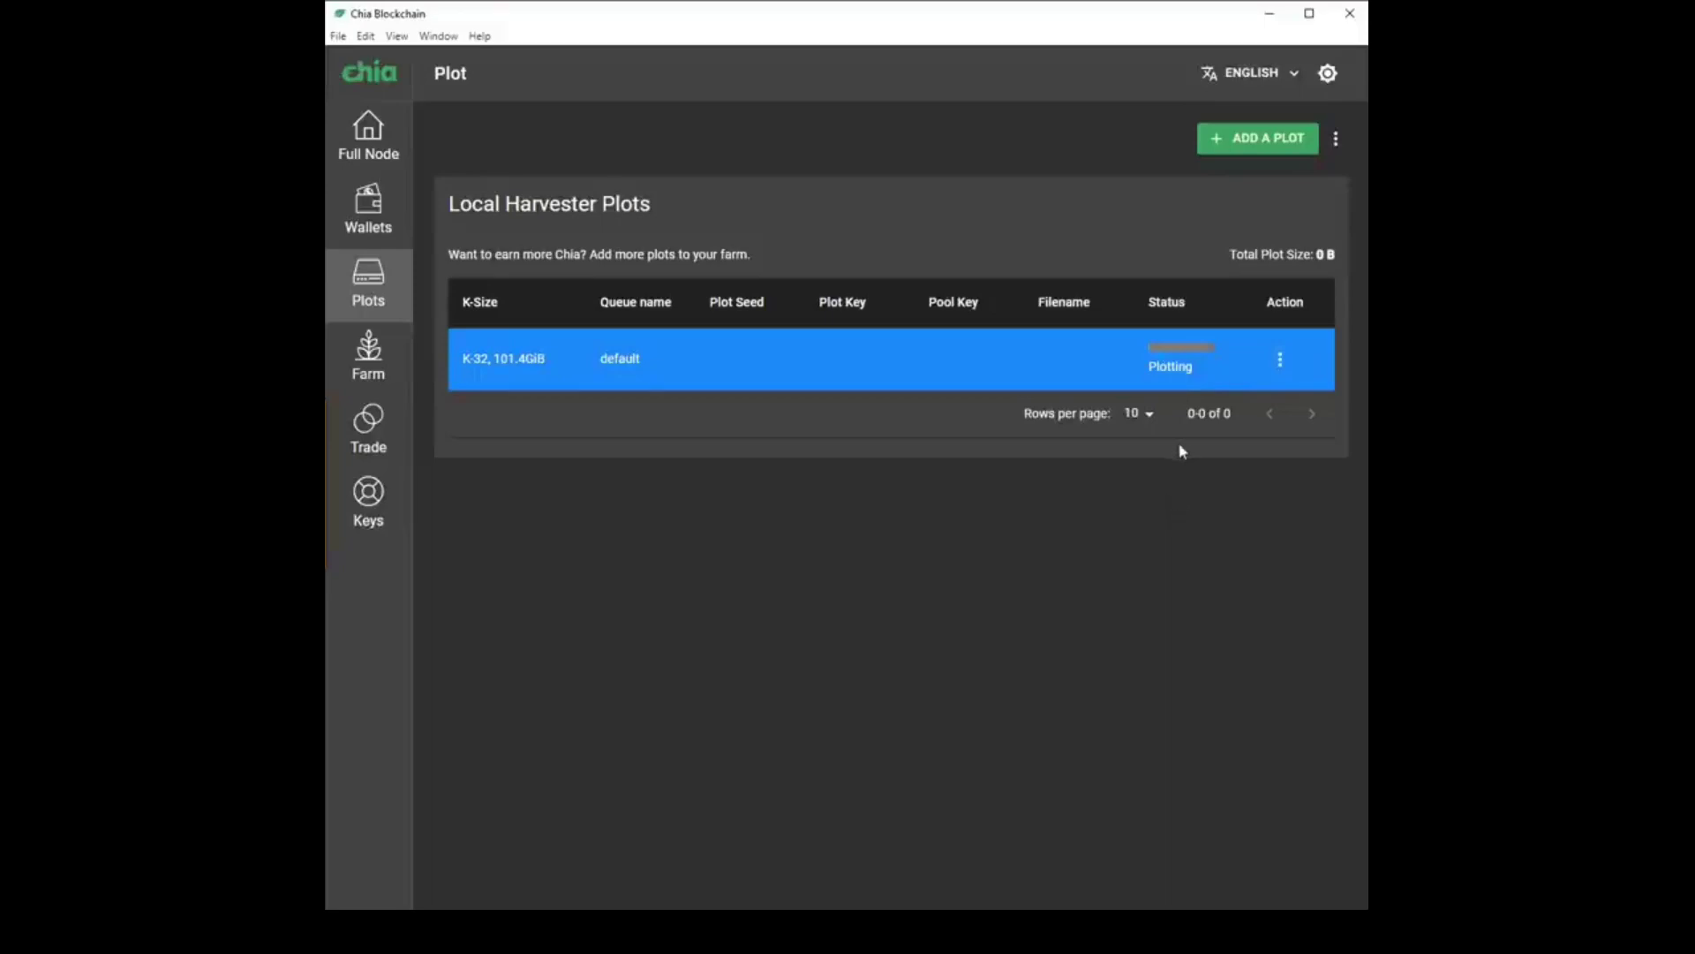
left_click(1280, 365)
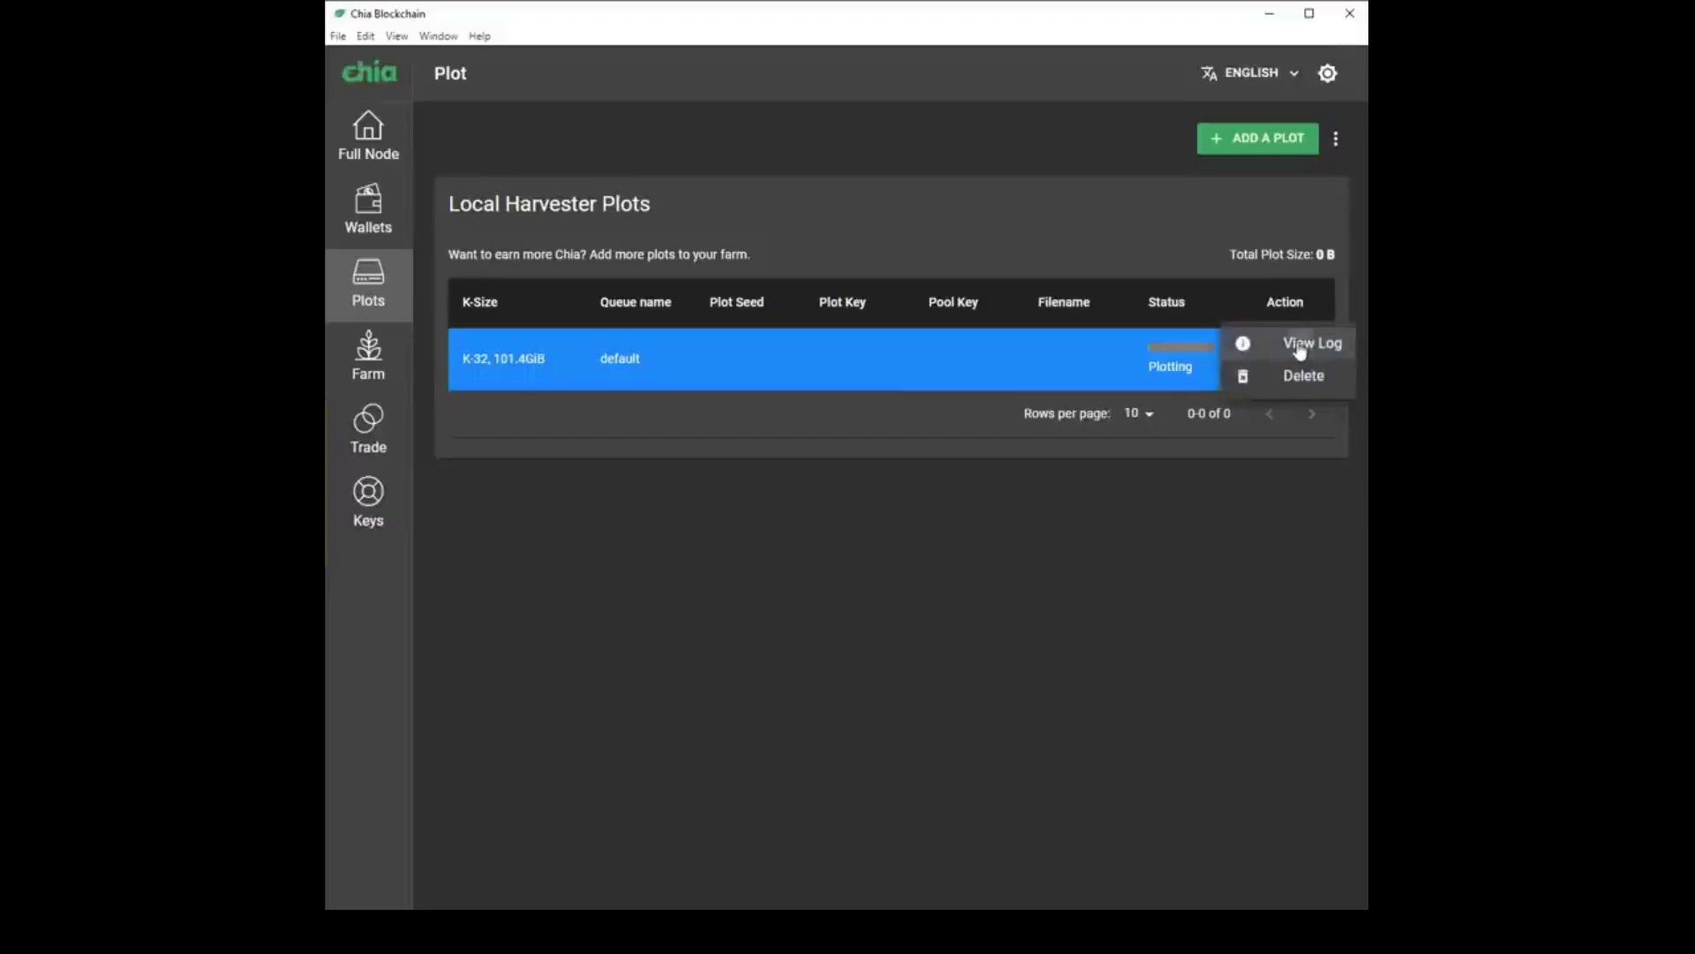
left_click(1300, 350)
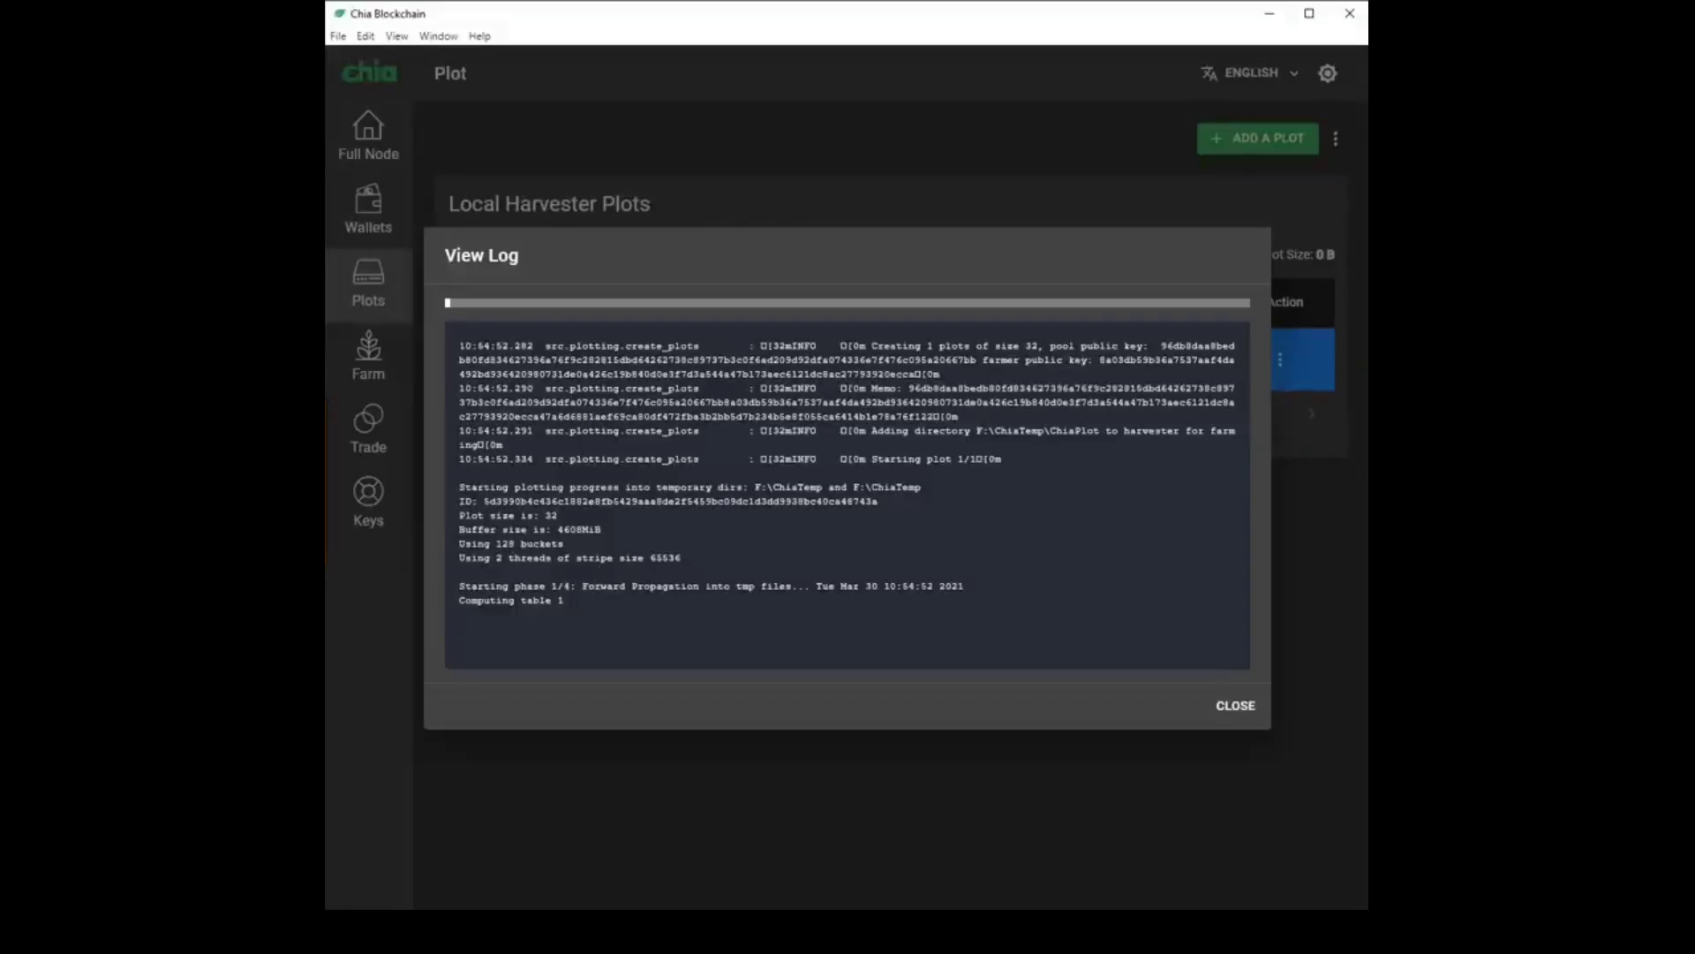
left_click(1236, 706)
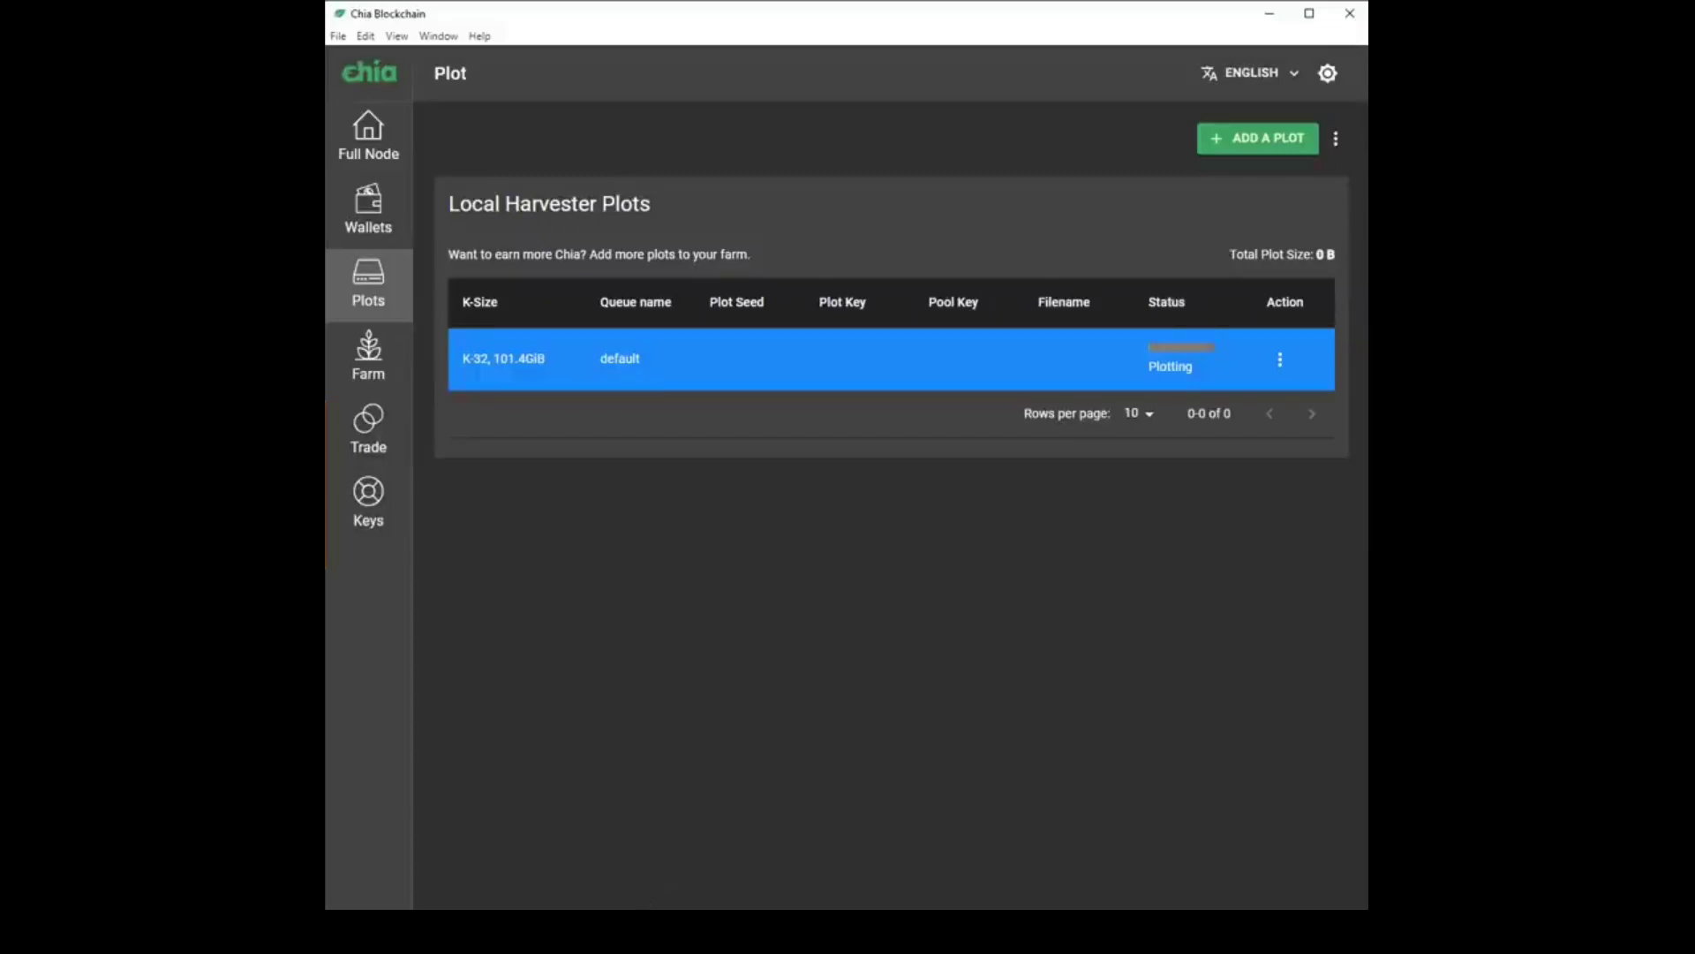
- Switch to CrystalDiskInfo, show the health data of the Kingston F: drive, and copy its model SUV500480G
left_click(628, 923)
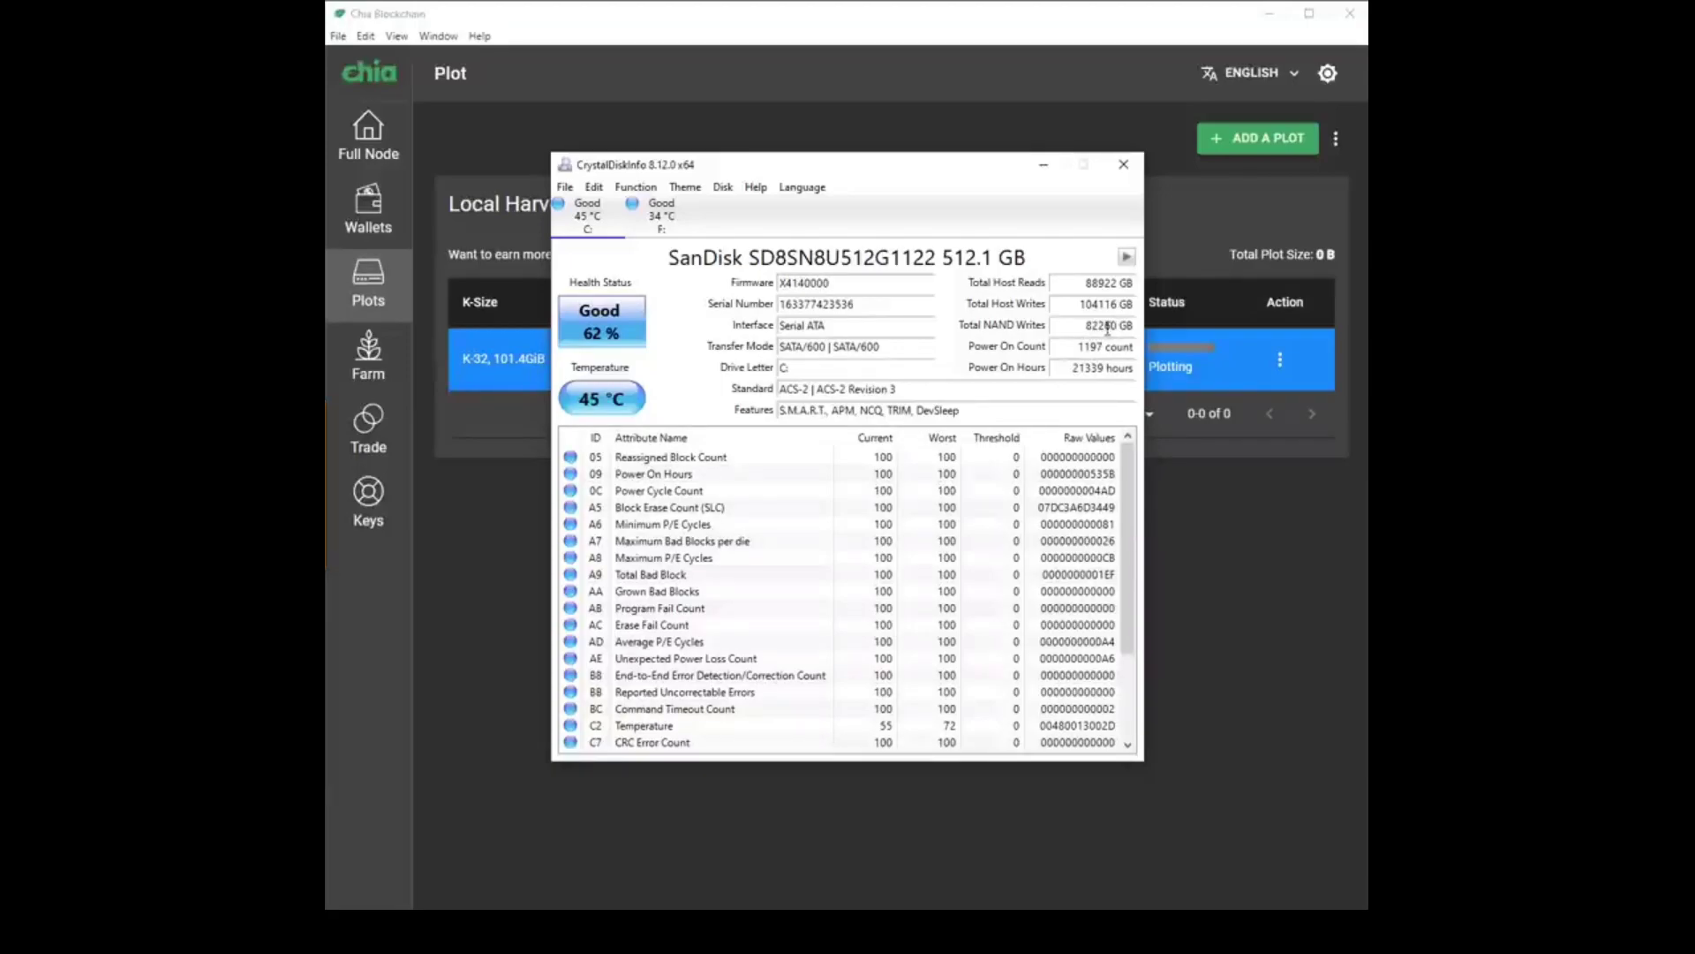
left_click(675, 231)
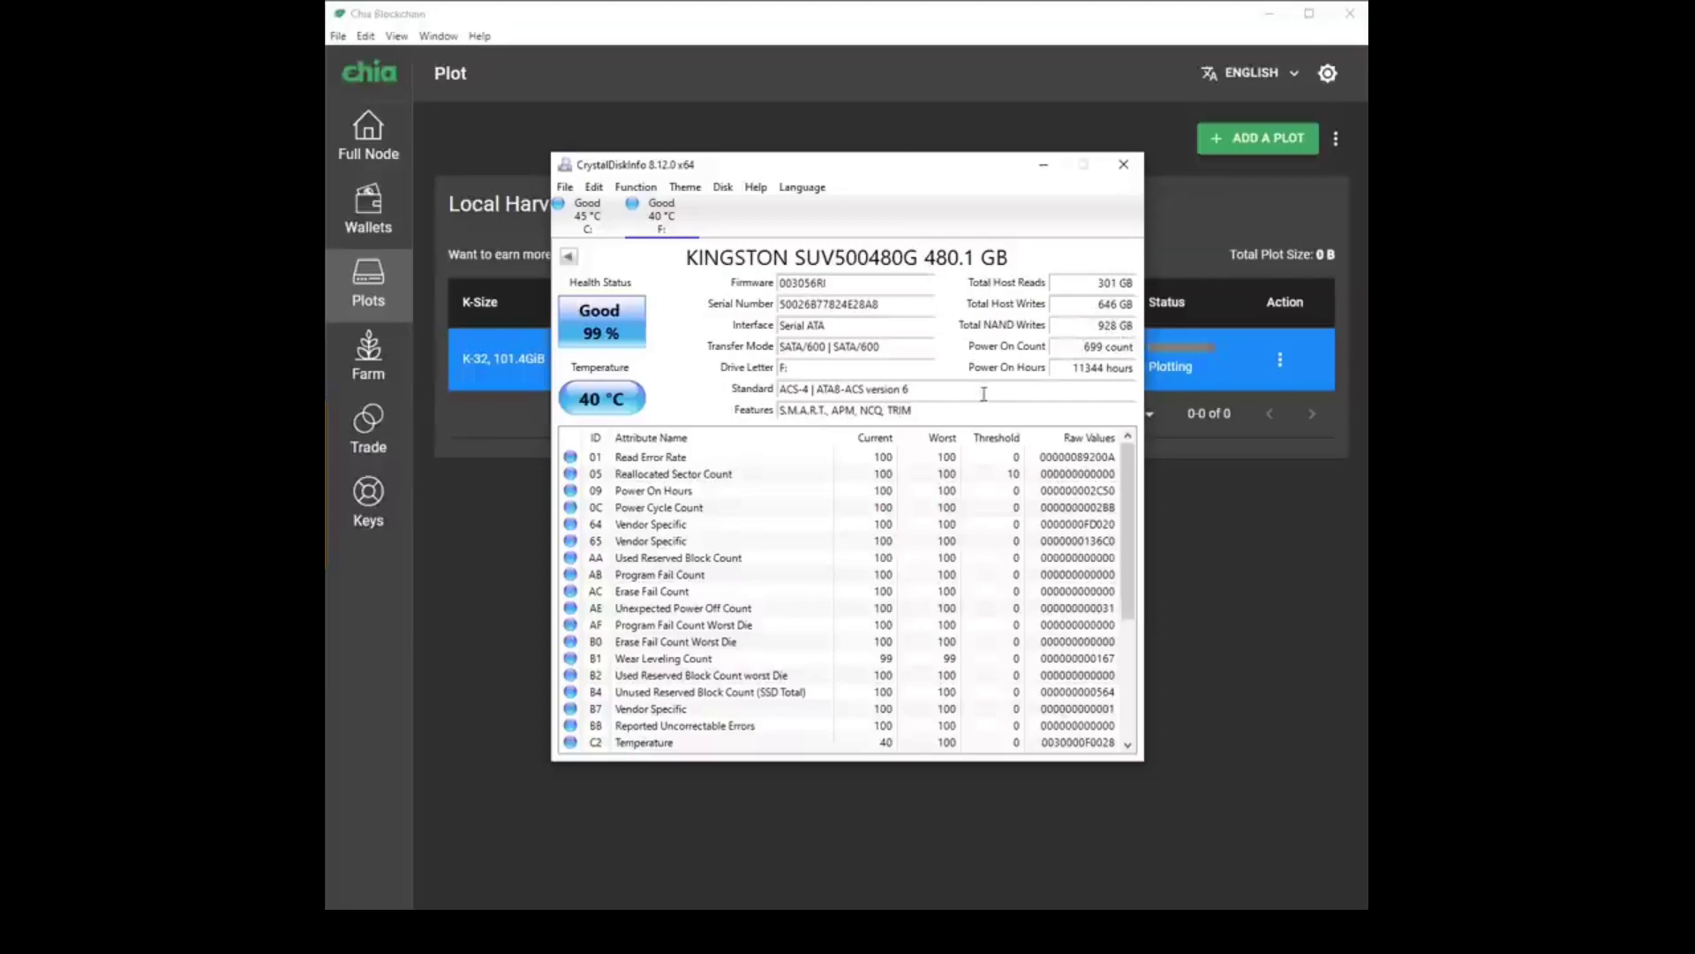
left_click_drag(794, 258, 914, 258)
right_click(911, 258)
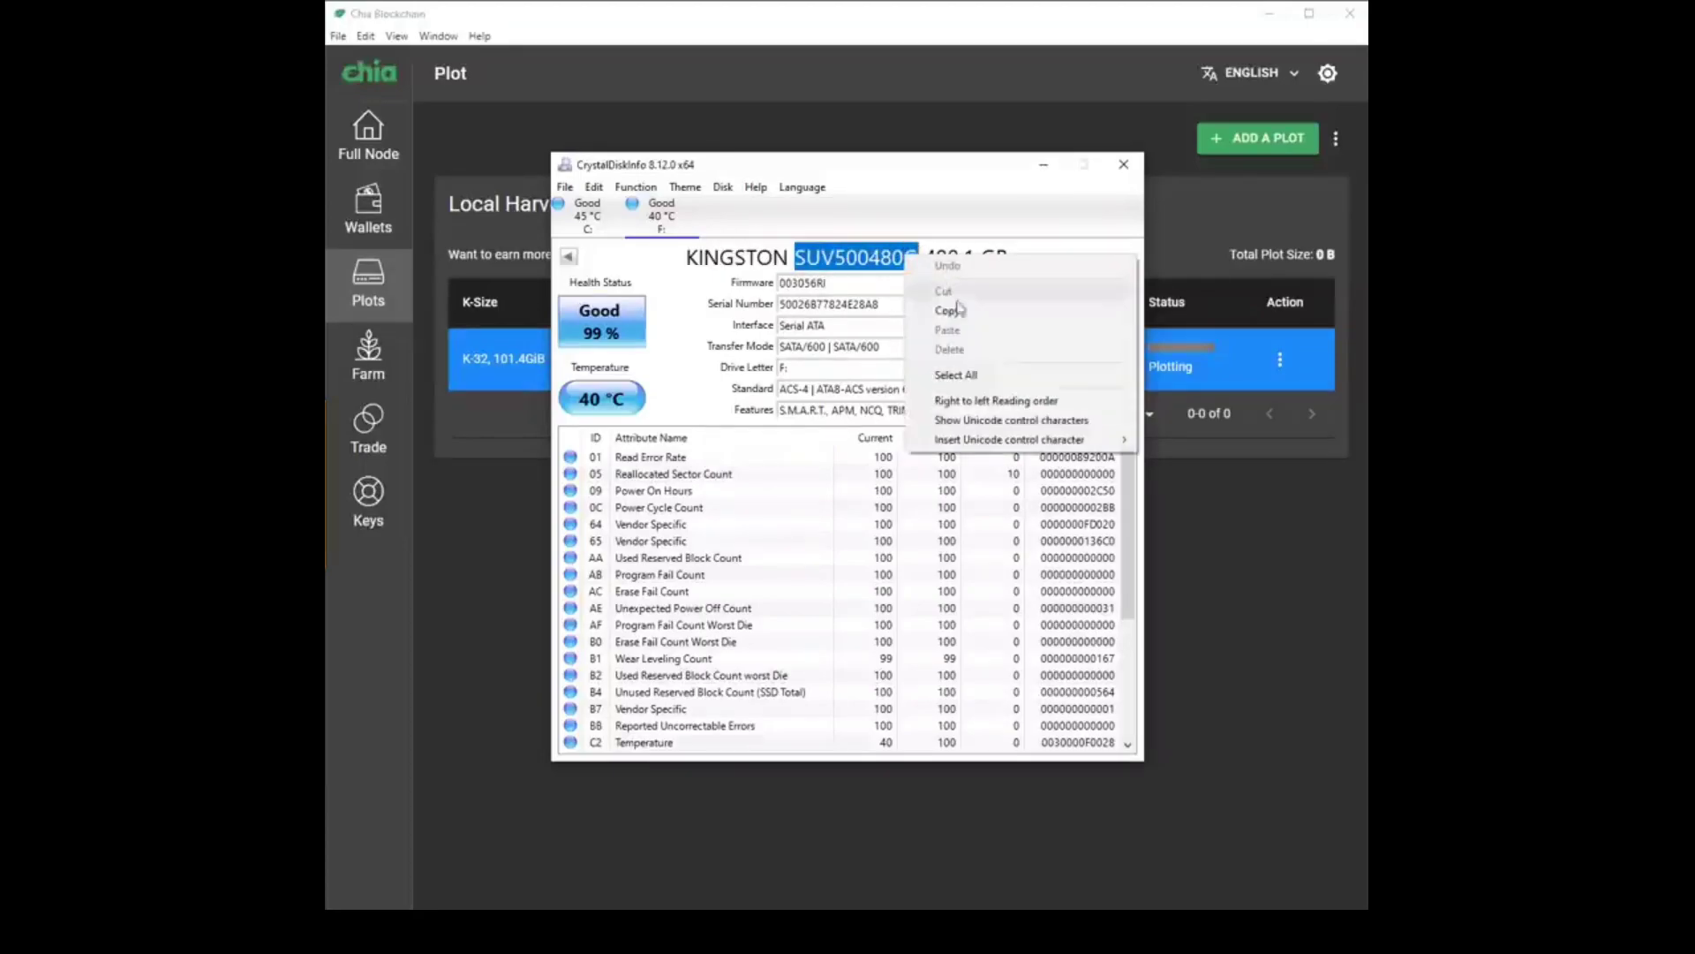
left_click(940, 311)
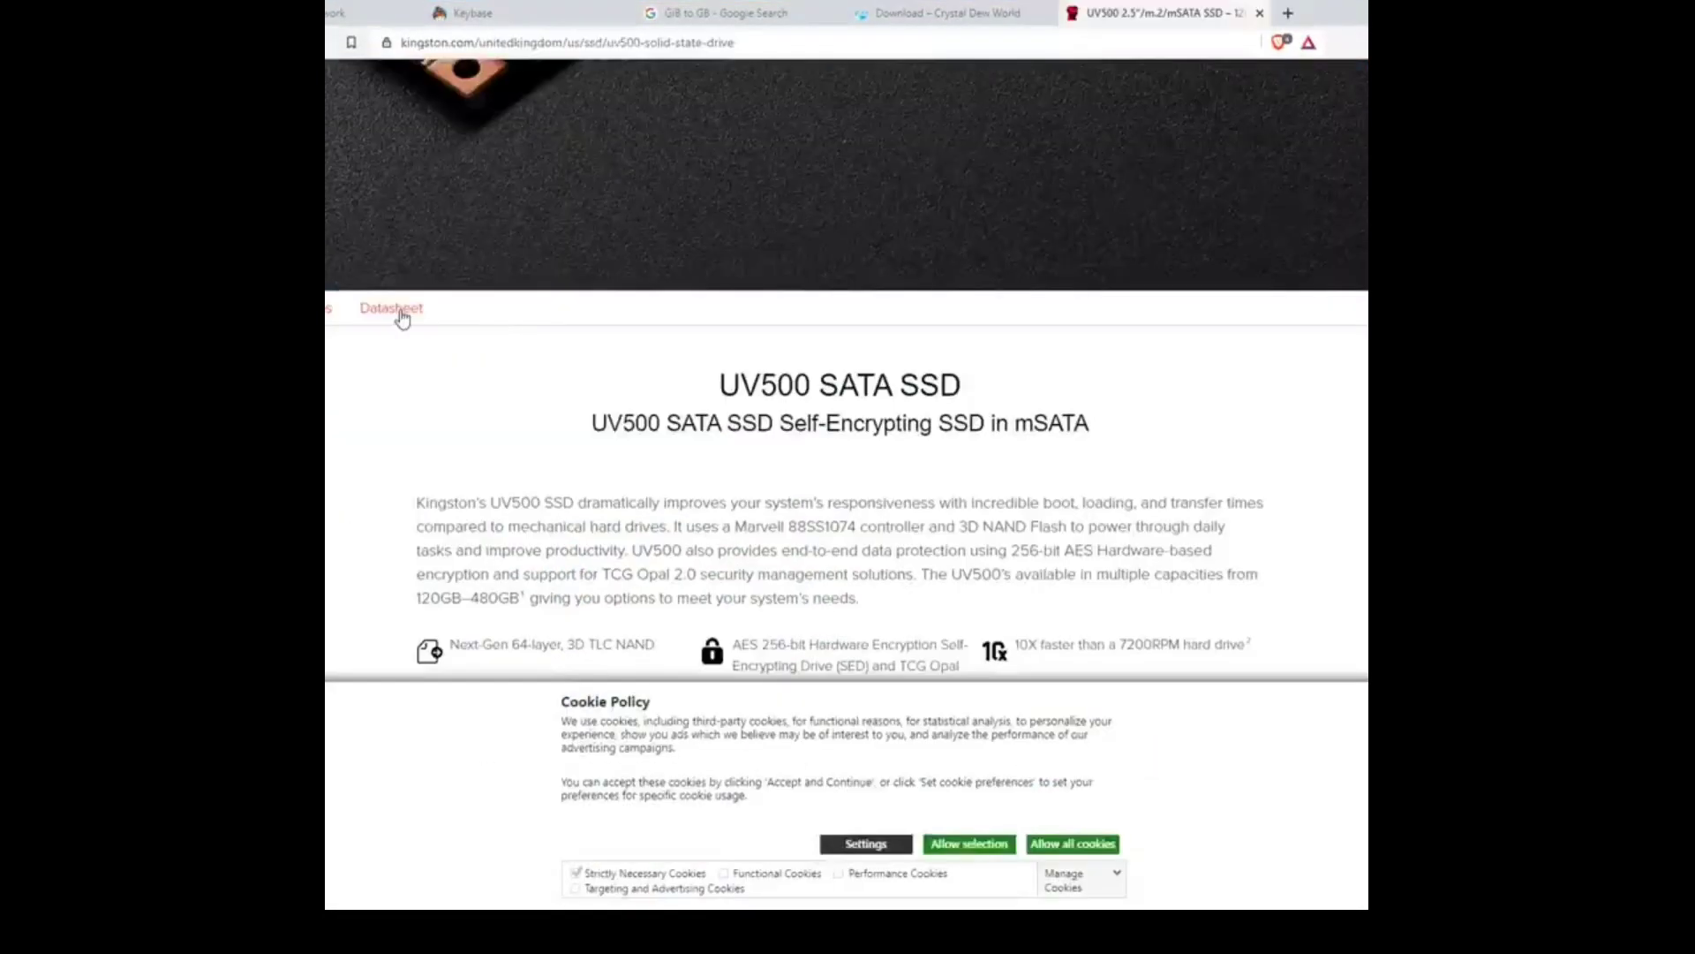
- Open the Kingston UV500 datasheet in the browser and find the Total Bytes Written rating for the 480GB model
left_click(400, 311)
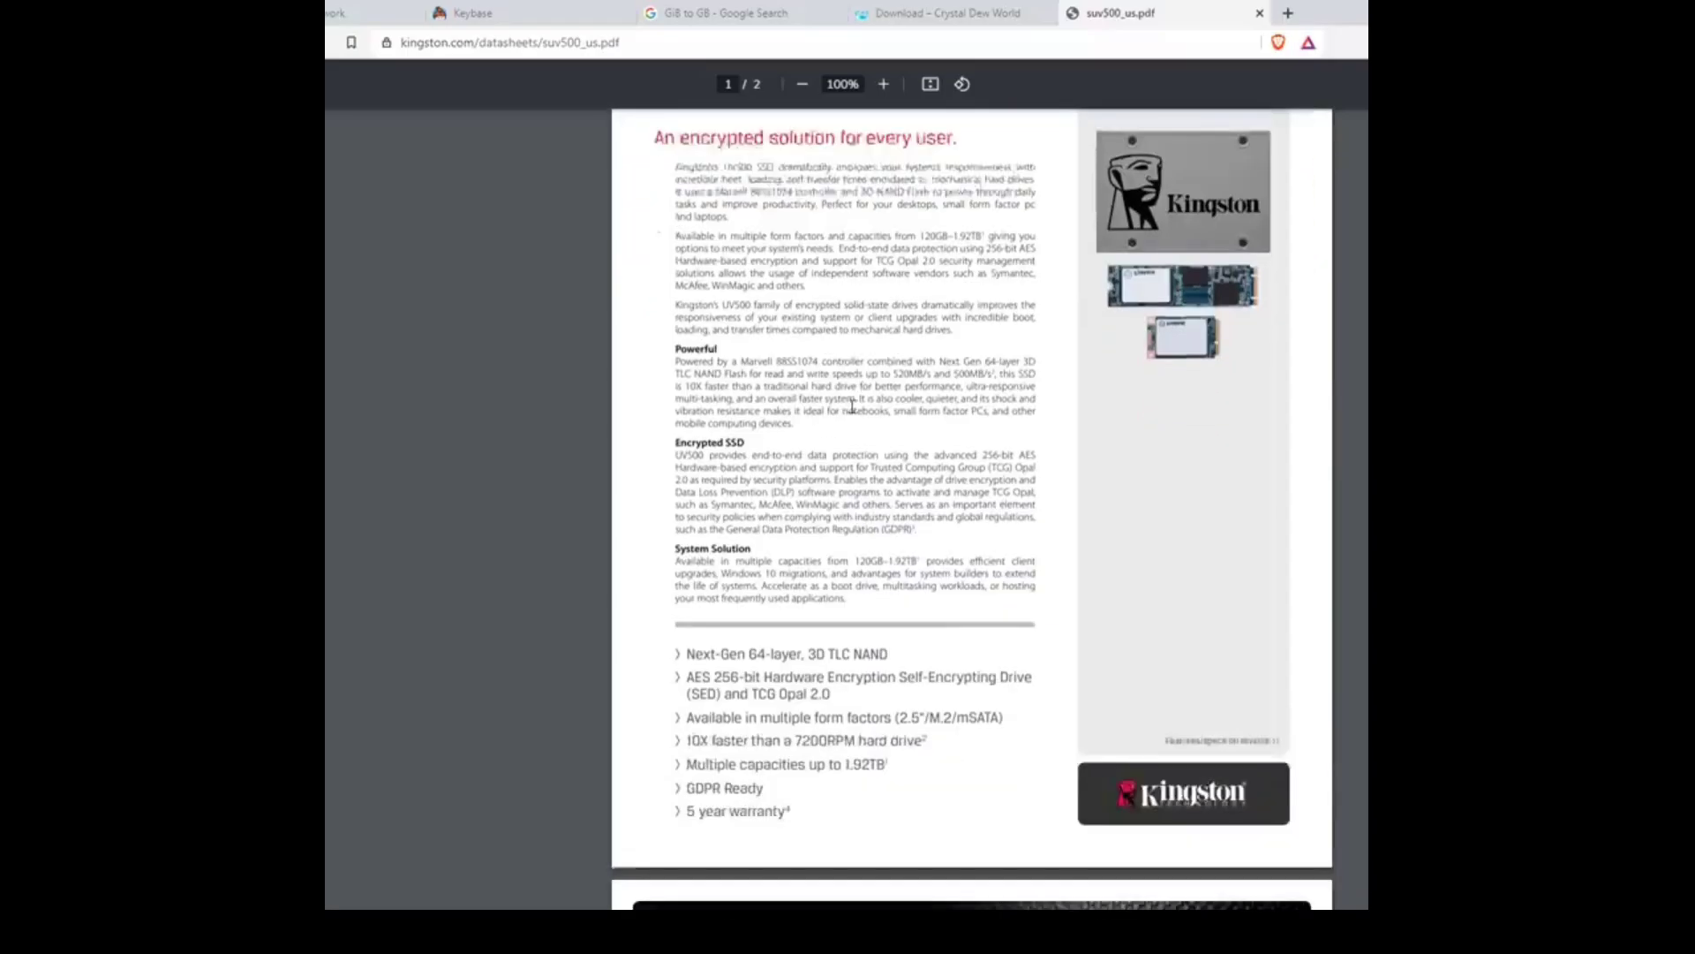
scroll(852, 406, "down", 10)
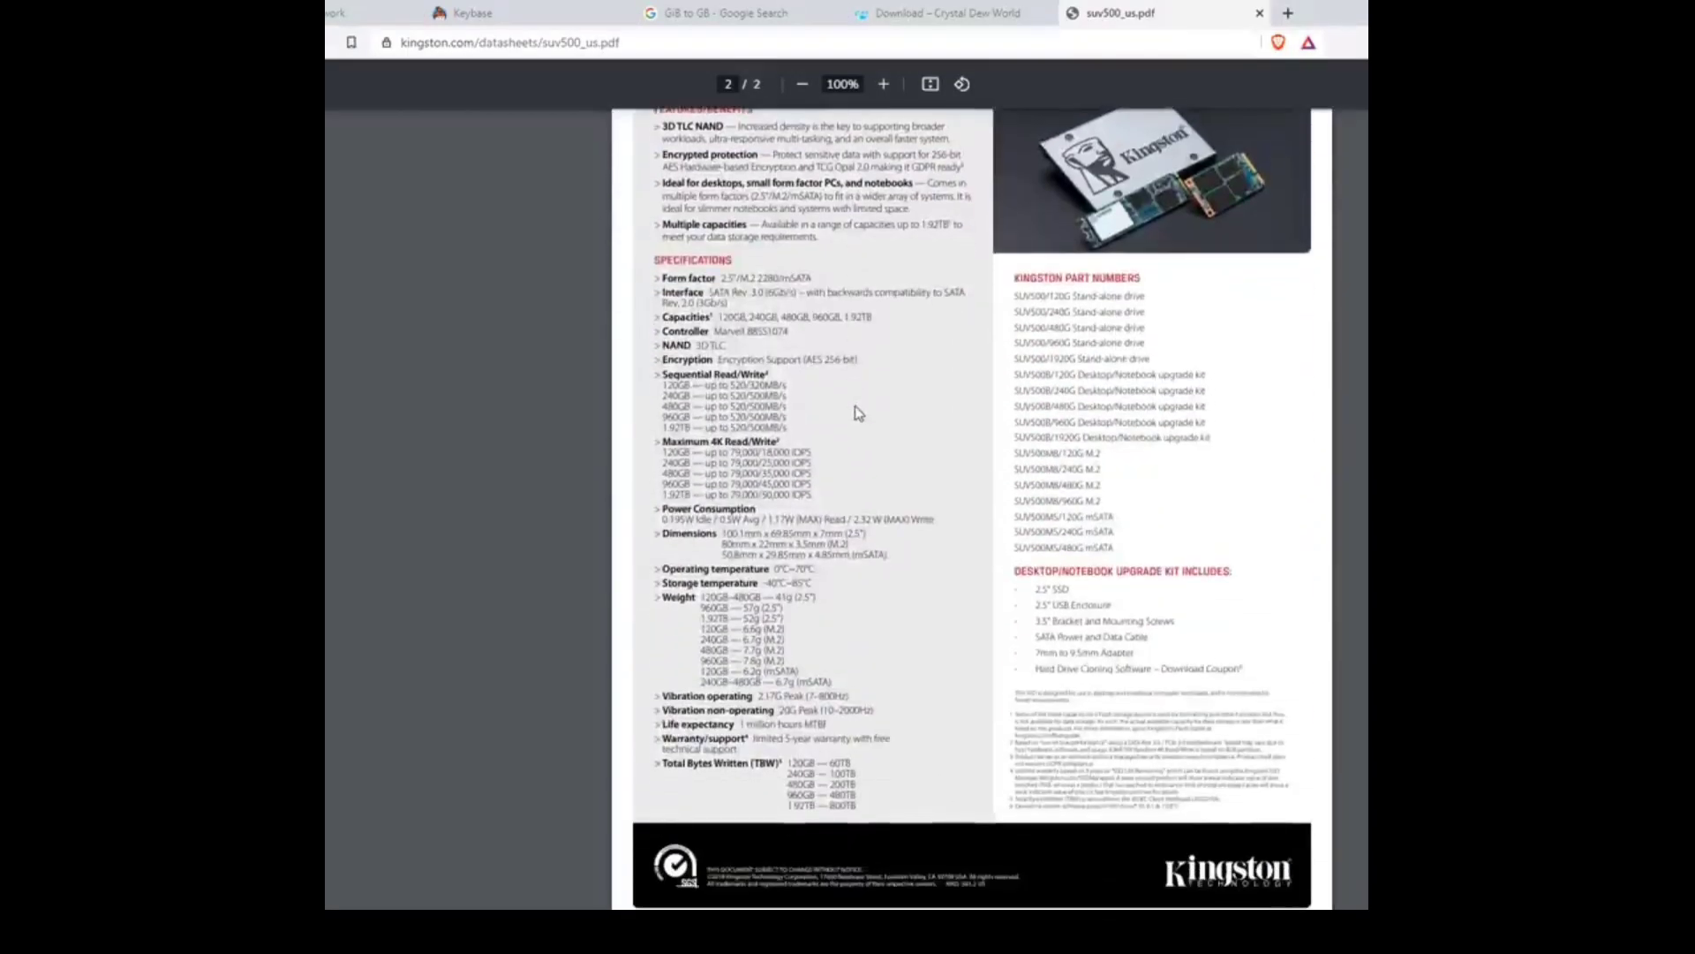
scroll(858, 412, "down", 1)
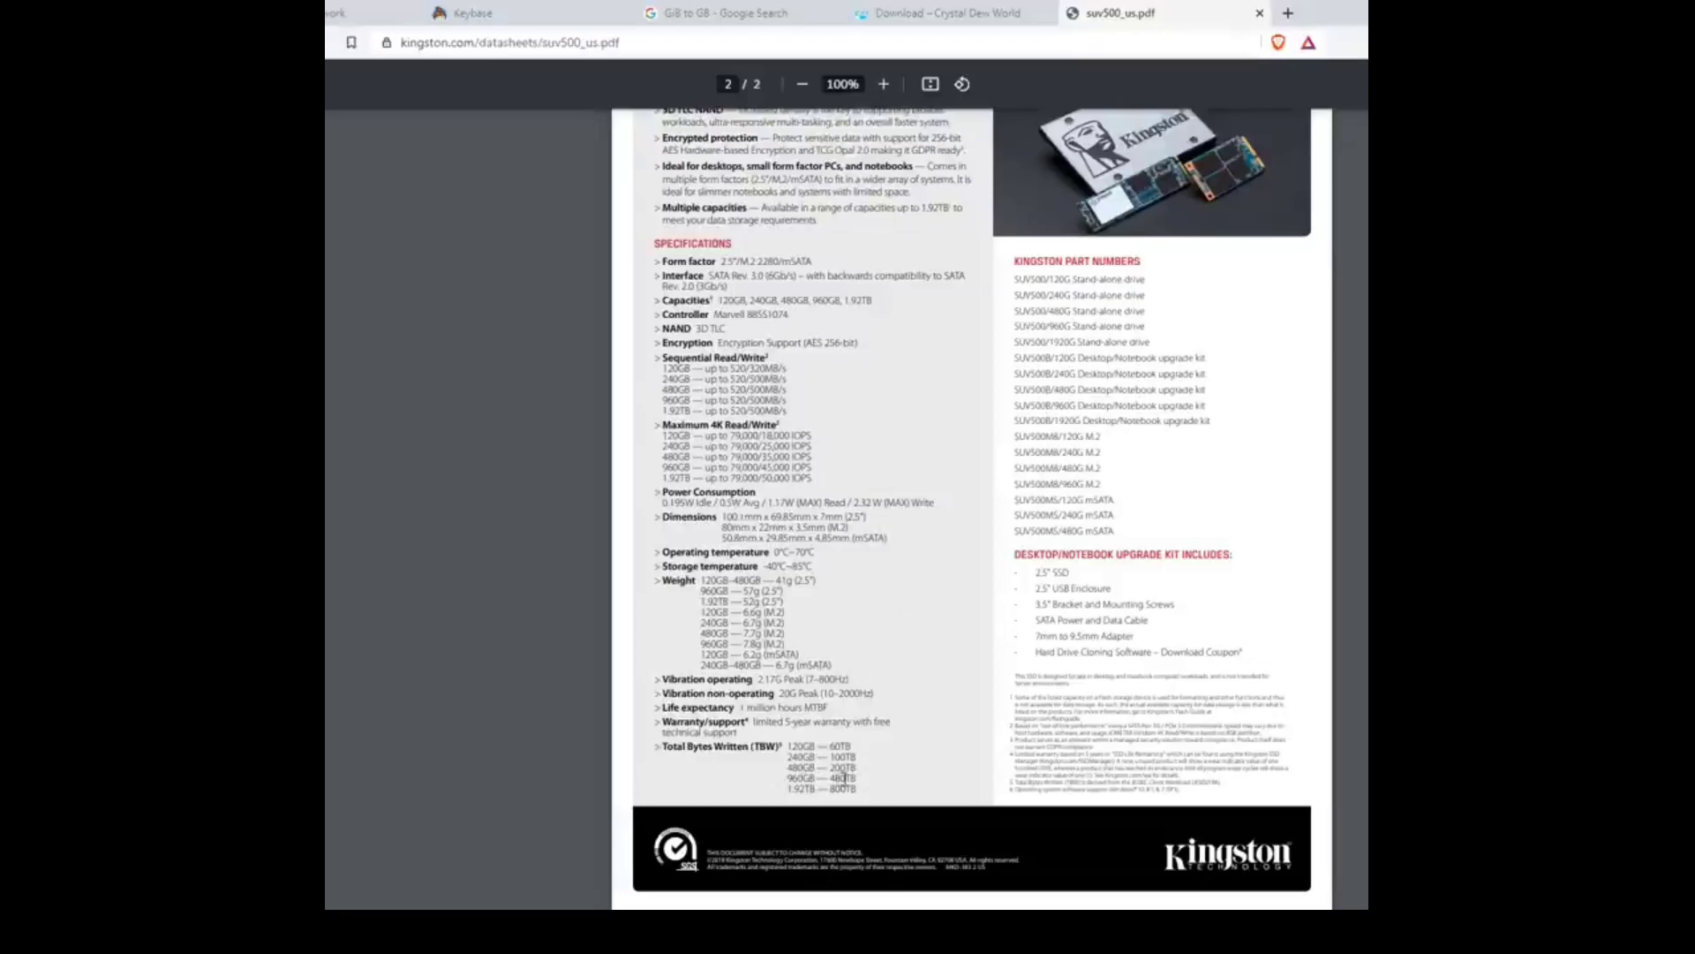
double_click(799, 768)
left_click_drag(831, 768, 863, 768)
- Check the F: drive's total NAND writes in CrystalDiskInfo, minimize it, and bring up the Crystal Dew World download page
key("alt+Tab")
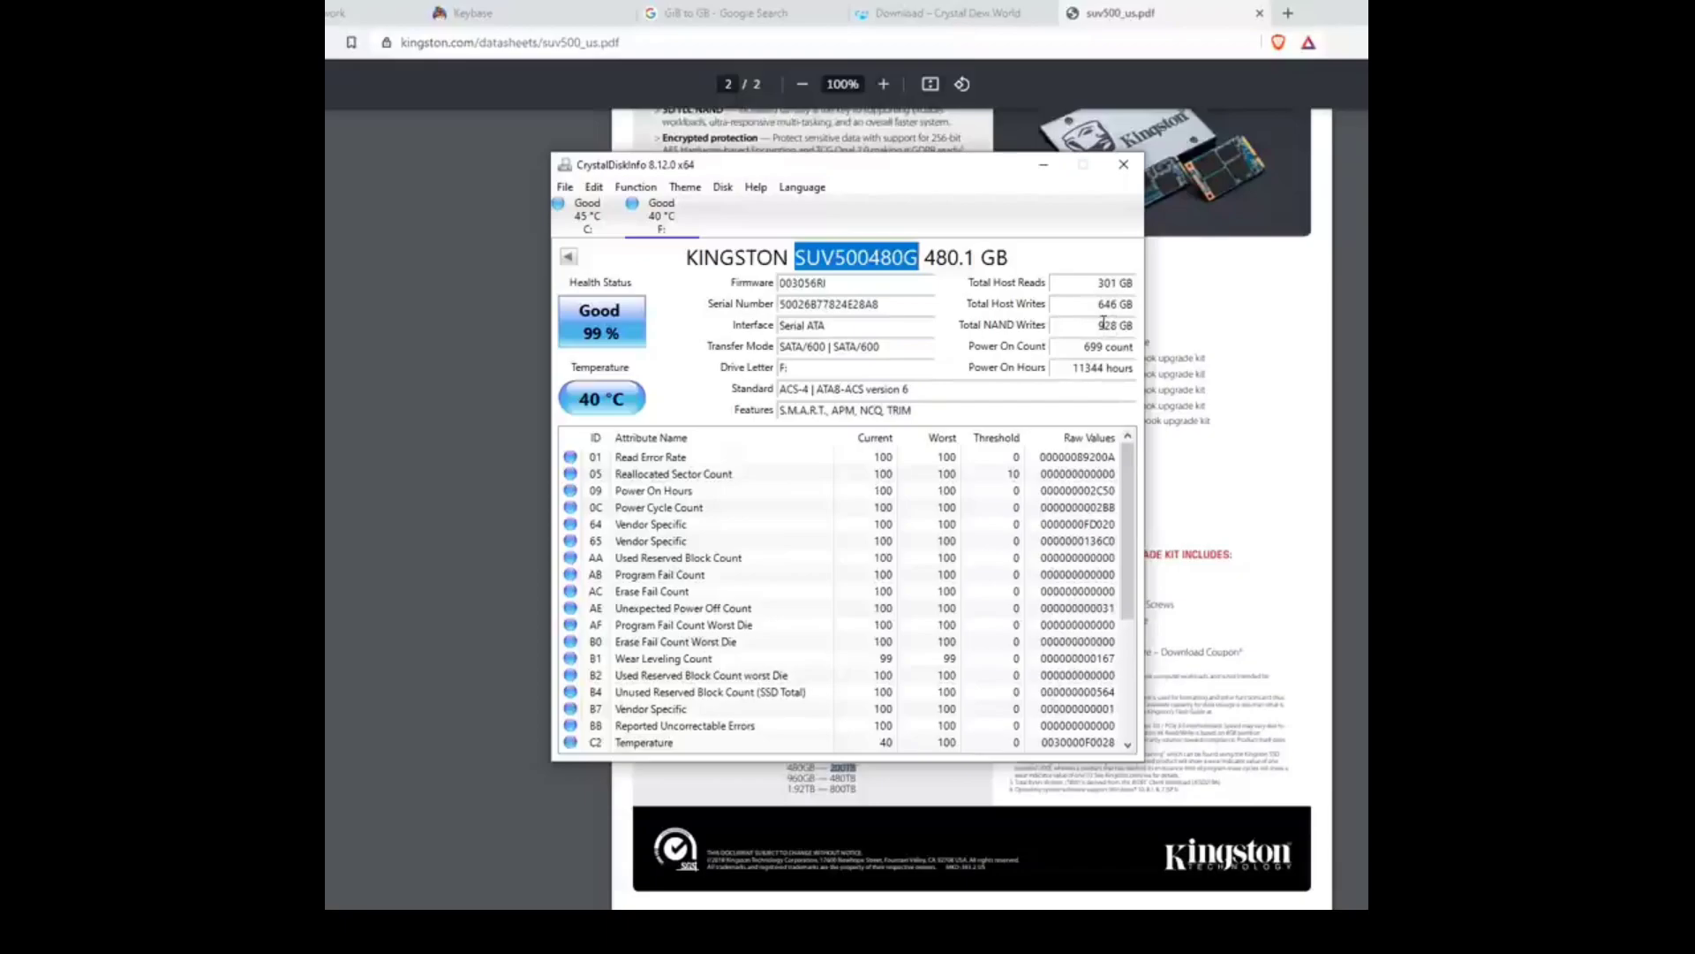
left_click(1045, 170)
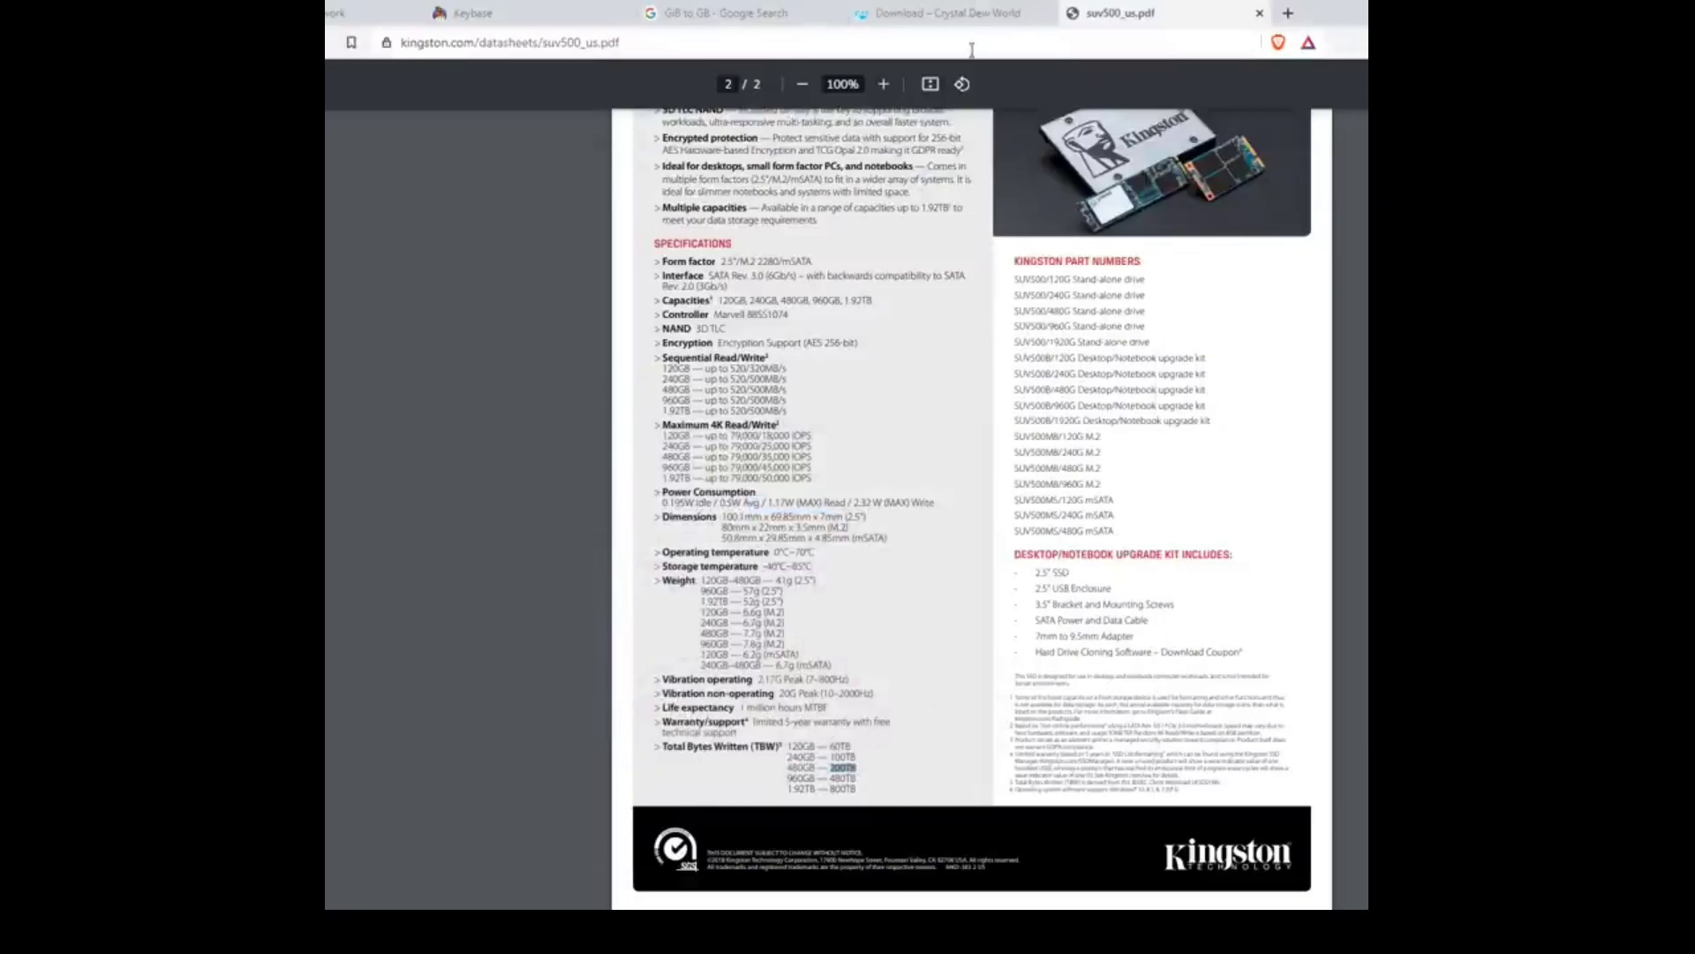
left_click(964, 14)
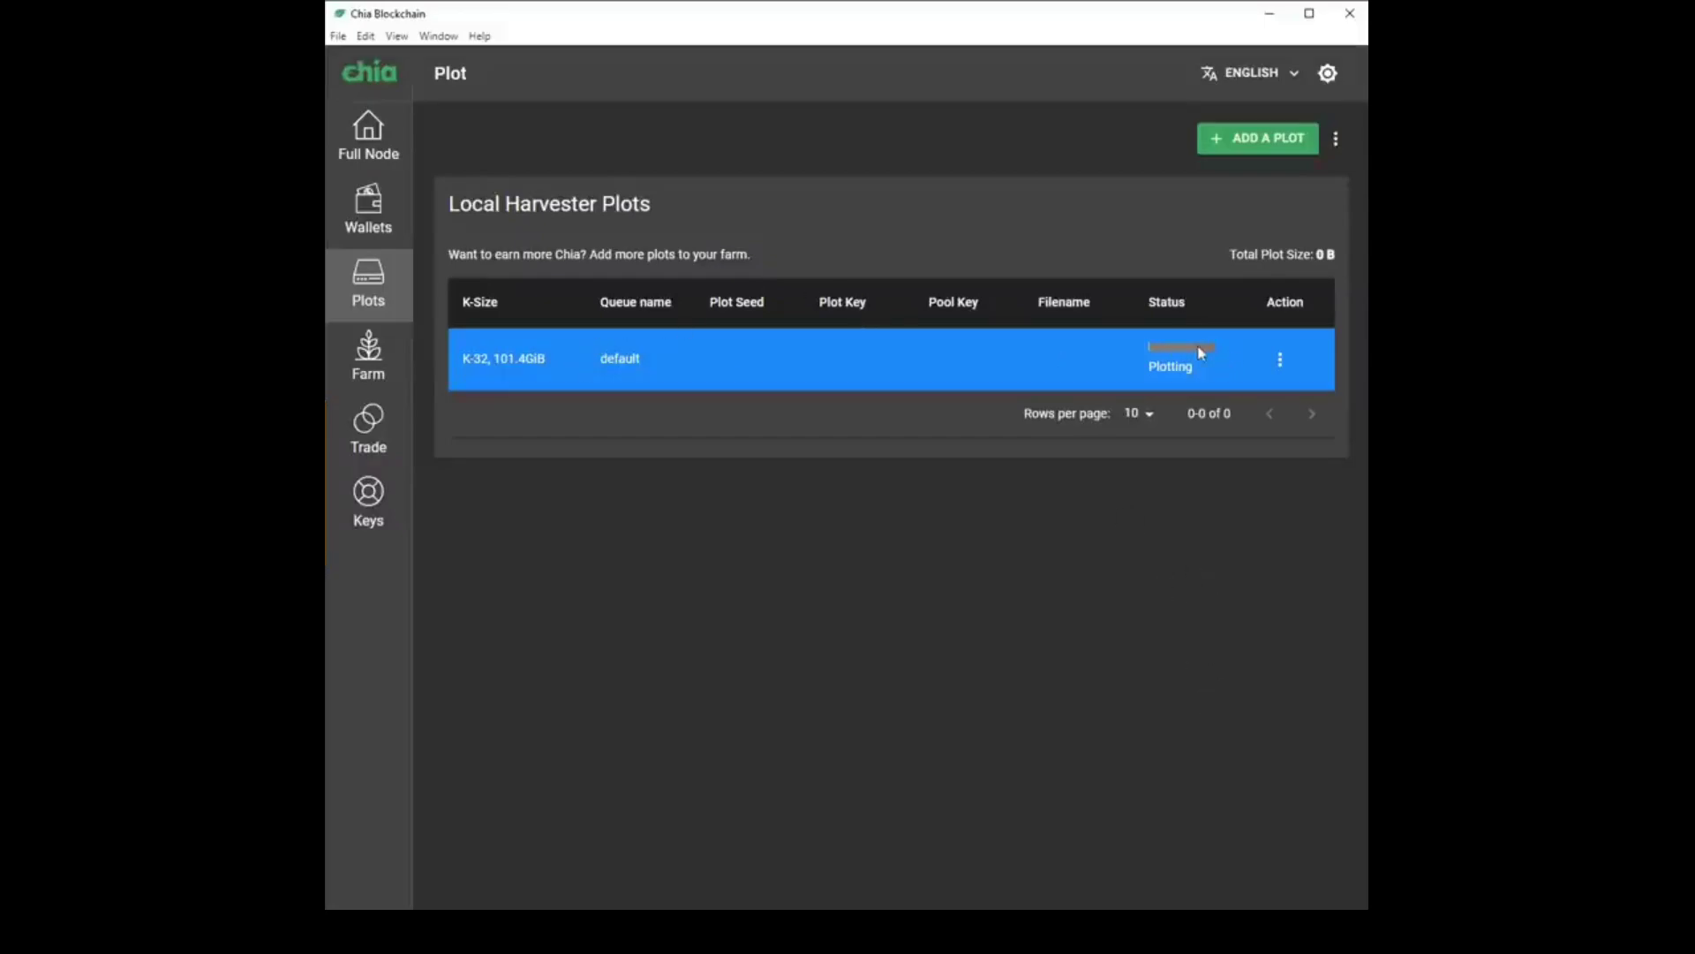
- View the farm overview in Chia Blockchain and return to the list of local harvester plots
left_click(374, 356)
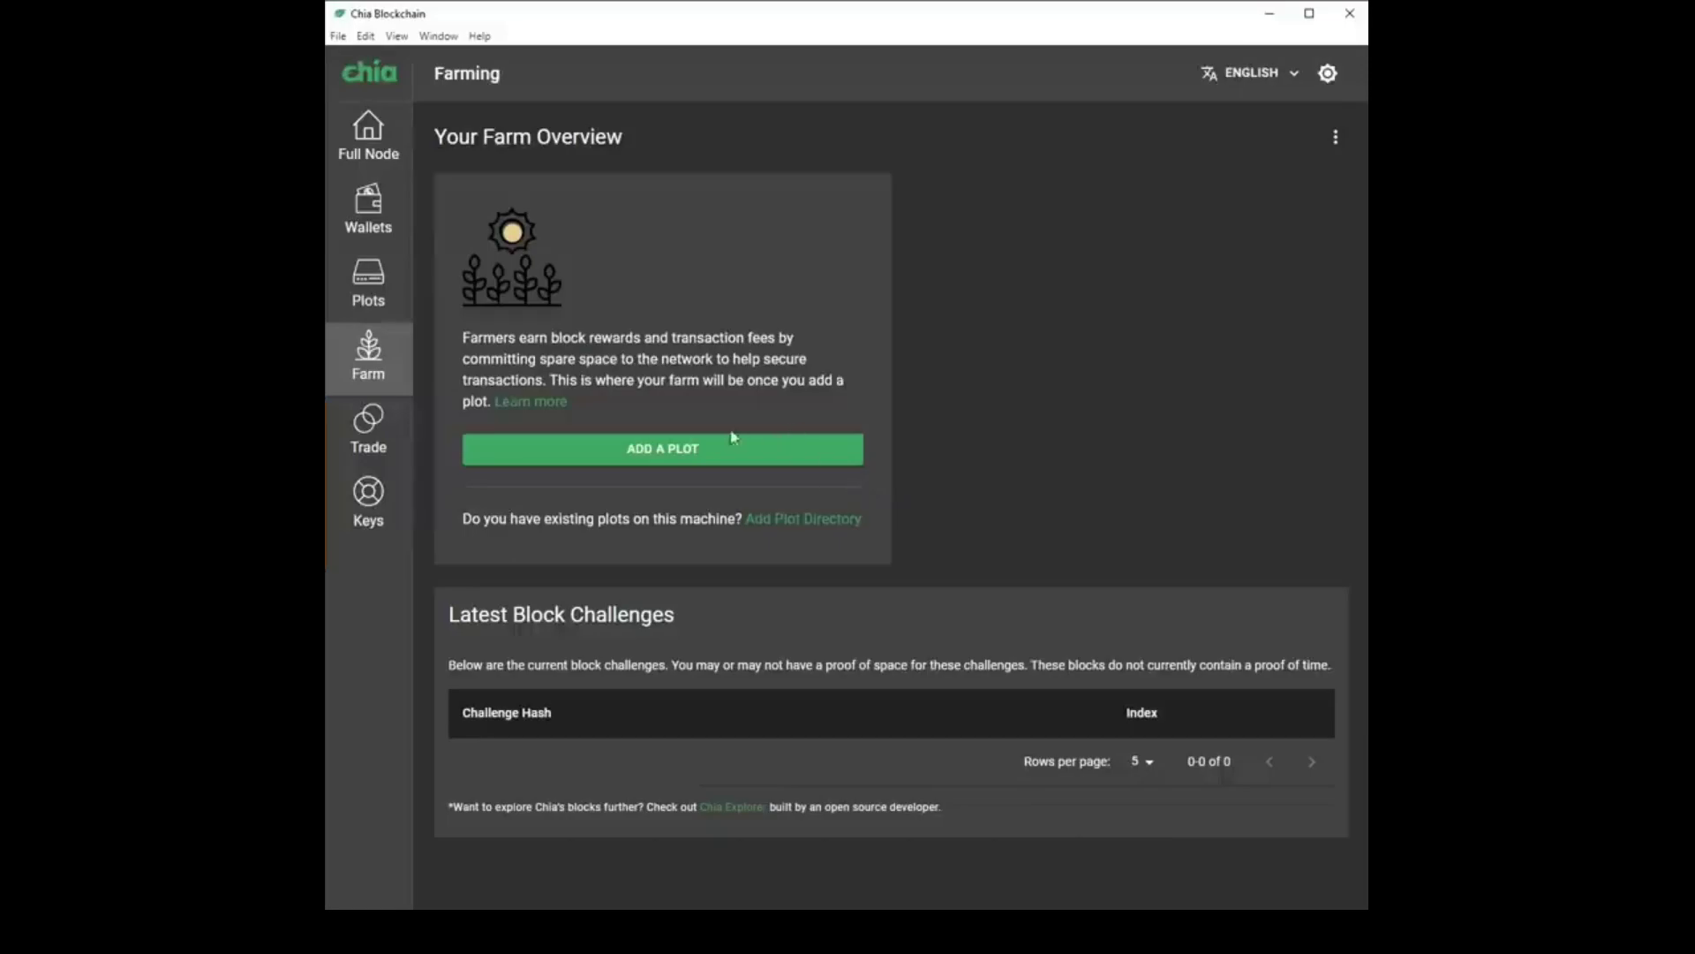
left_click(378, 295)
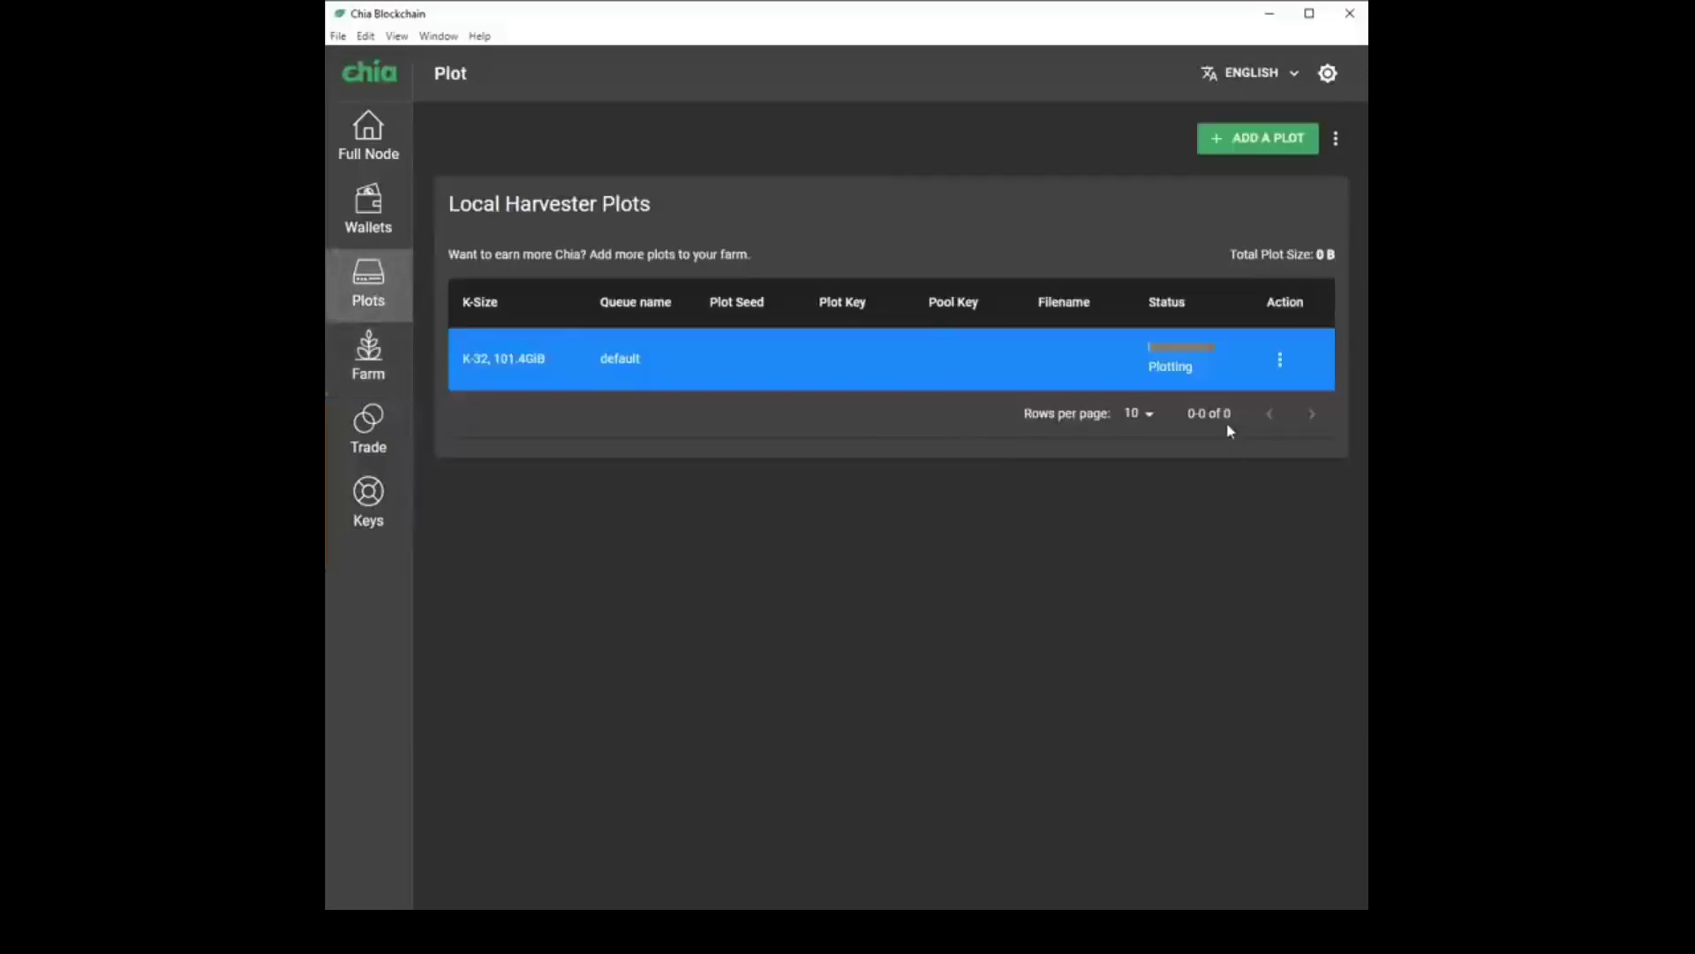